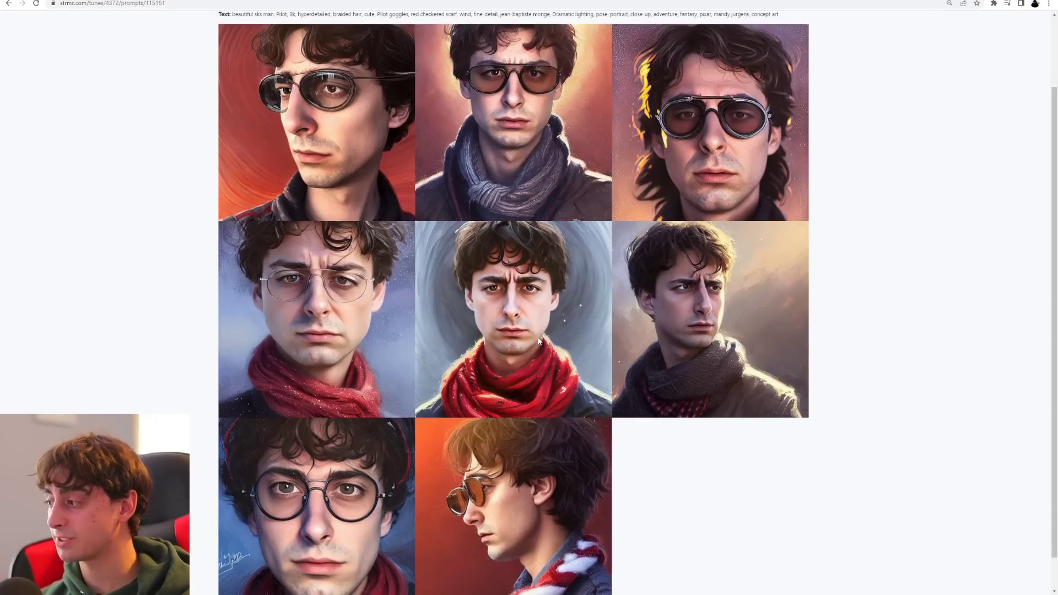
# Examine the generated portraits for the pilot prompt with goggles and a red checkered scarf
pyautogui.scroll(-1, 623, 374)
pyautogui.scroll(1, 649, 380)
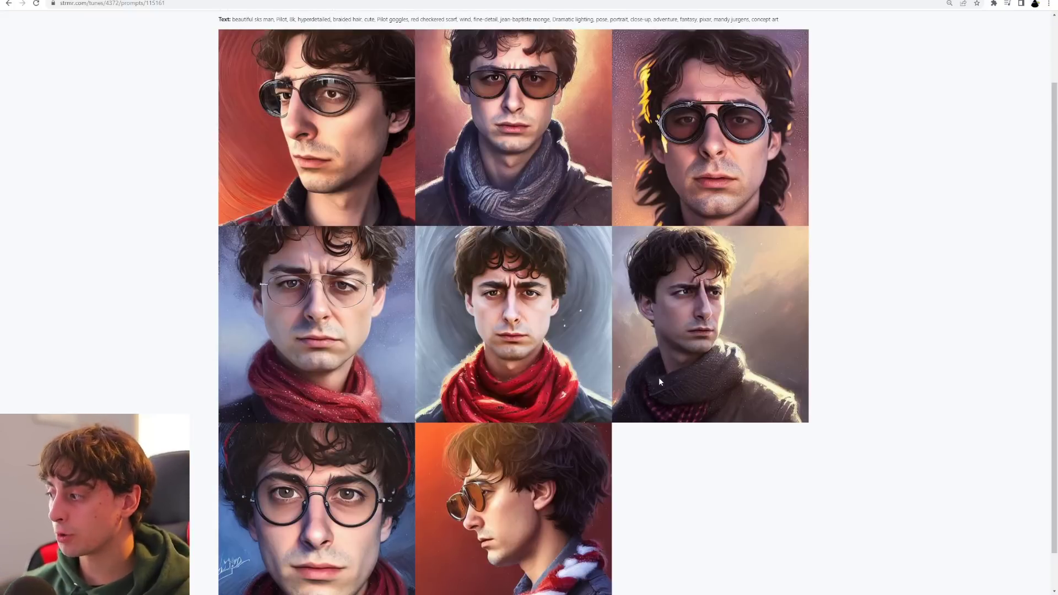
pyautogui.scroll(-1, 508, 377)
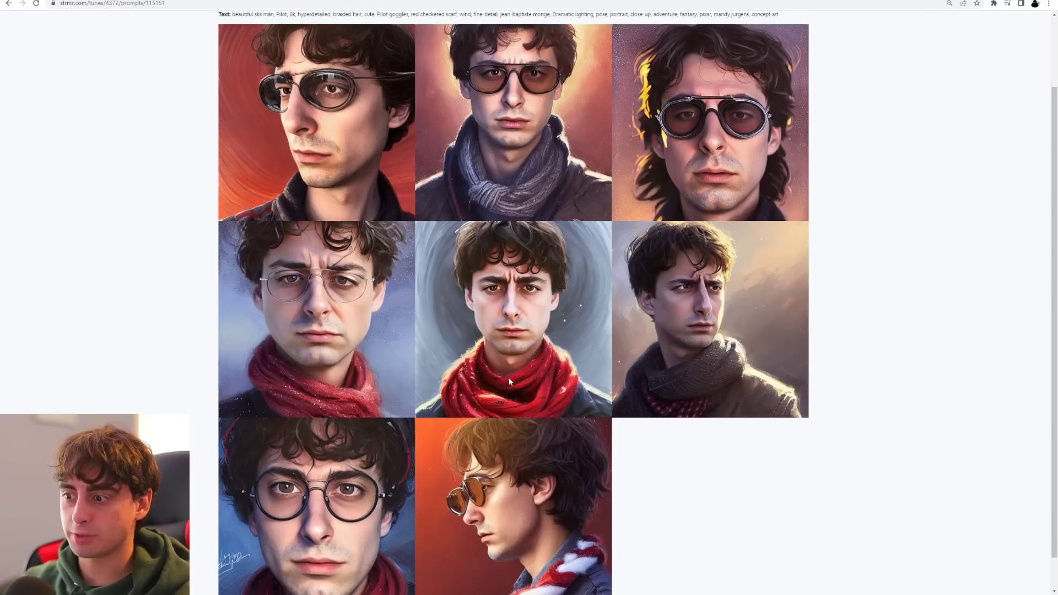
pyautogui.scroll(-1, 768, 357)
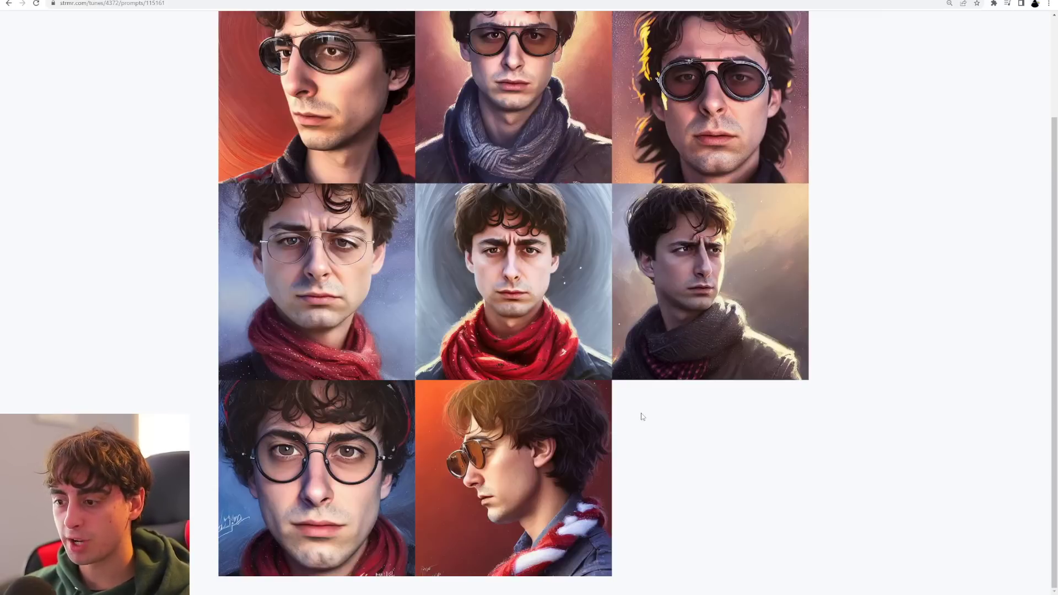
pyautogui.scroll(1, 552, 474)
pyautogui.scroll(-1, 593, 471)
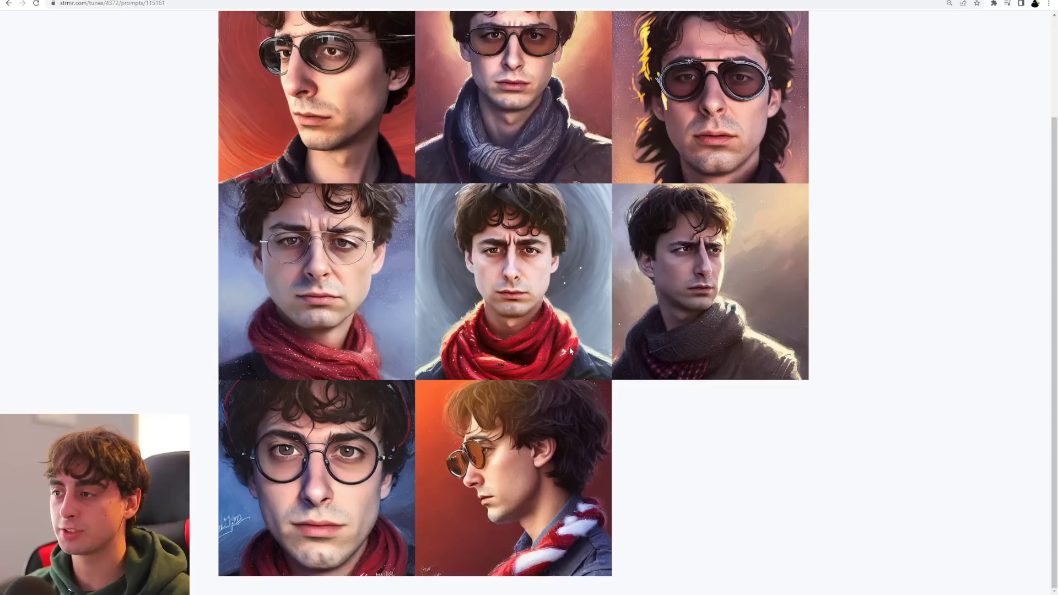
pyautogui.scroll(2, 609, 299)
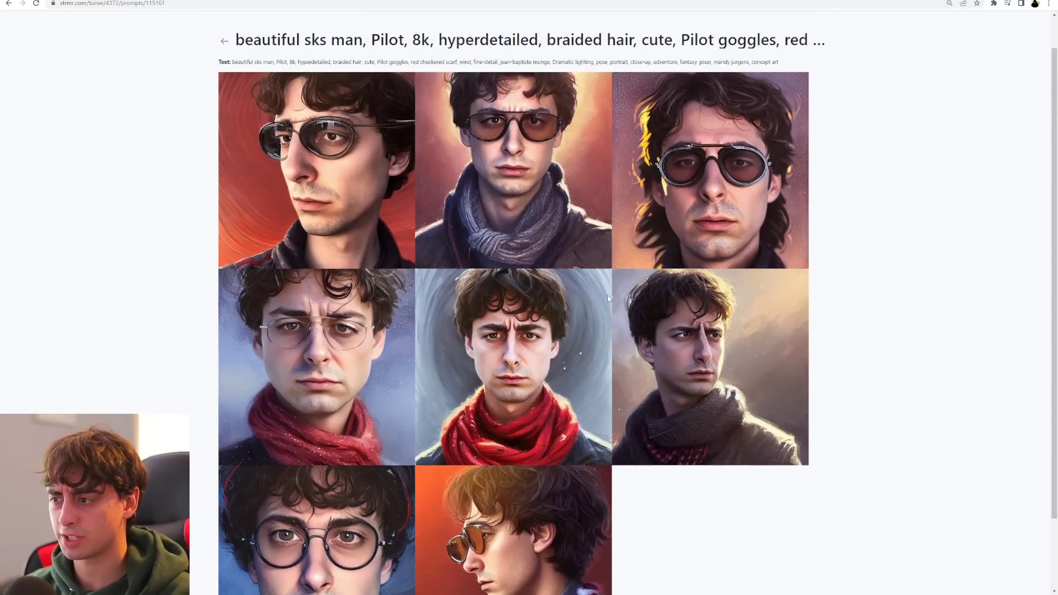
pyautogui.scroll(-1, 676, 145)
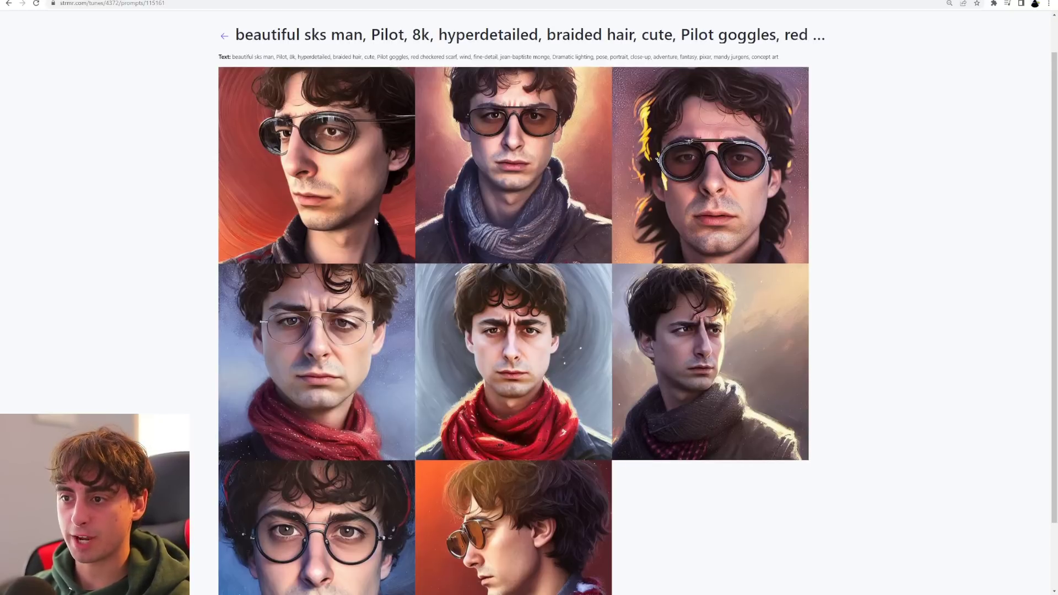
pyautogui.scroll(-1, 688, 351)
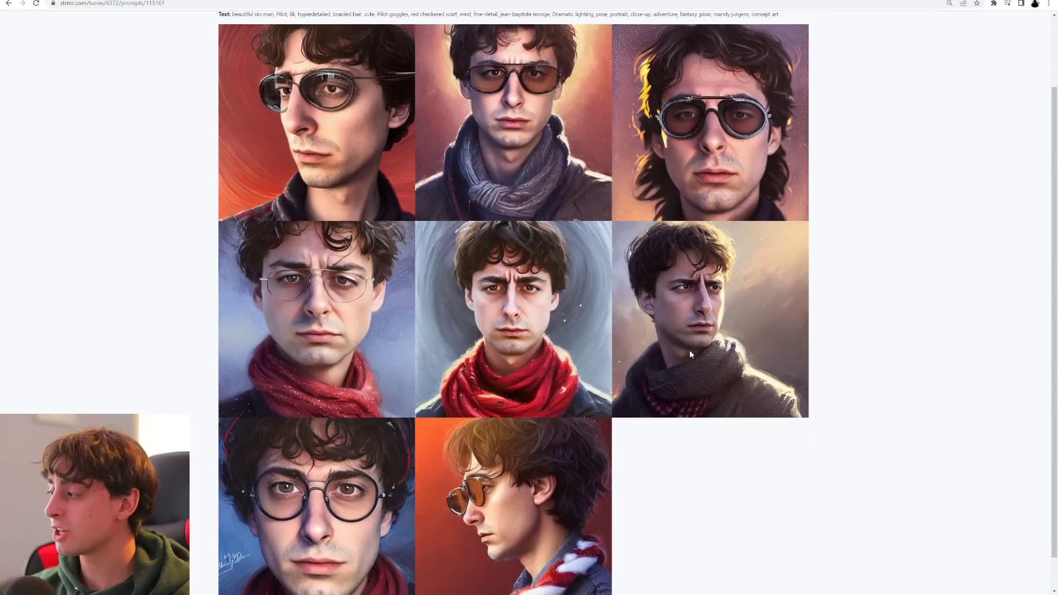
pyautogui.scroll(1, 406, 322)
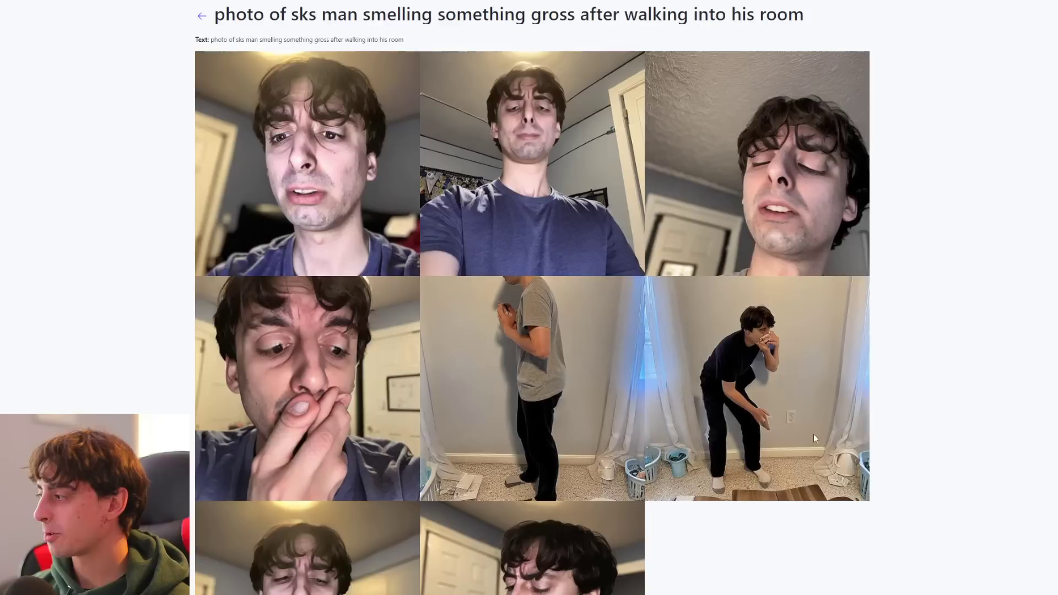
# Look over the "smelling something gross" results and highlight the subject token "sks man" in the prompt title
pyautogui.scroll(-2, 814, 434)
pyautogui.scroll(2, 447, 424)
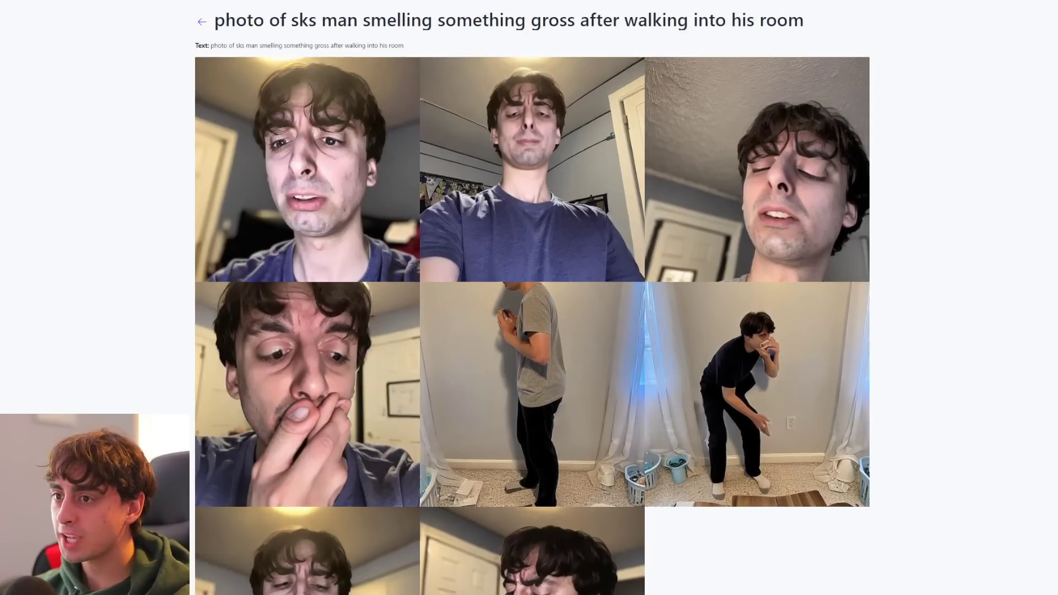
pyautogui.moveTo(357, 21); pyautogui.dragTo(295, 27)
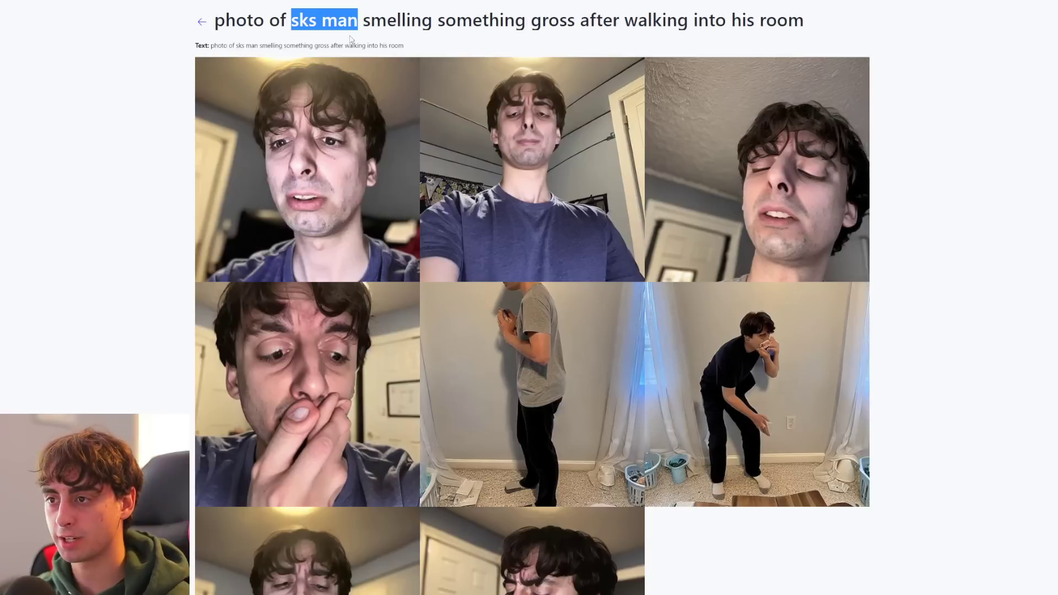
pyautogui.click(366, 56)
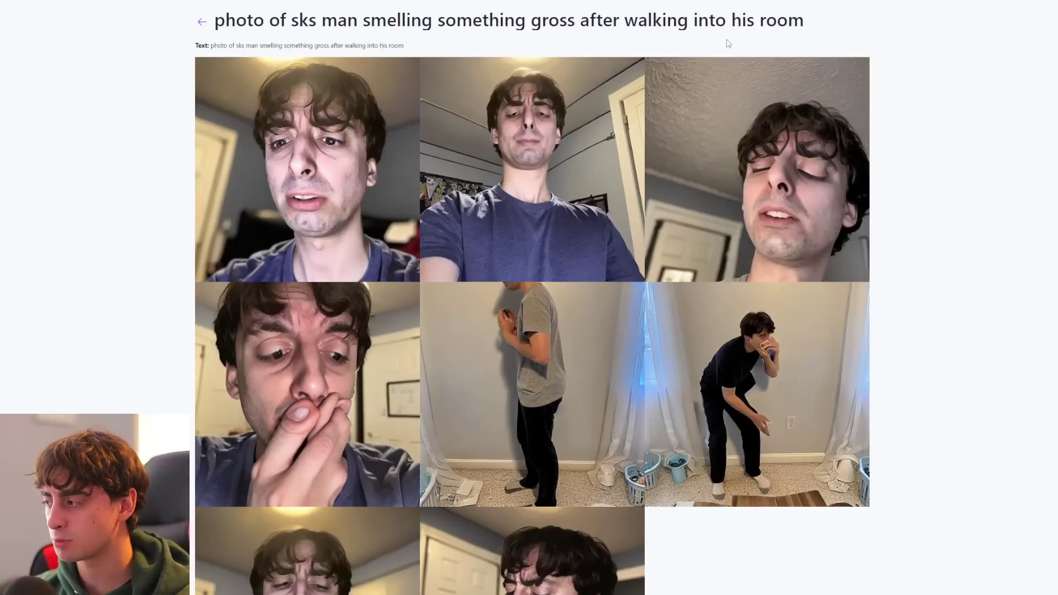
# Examine all generated images for the prompt about smelling something gross after walking into the room
pyautogui.scroll(-1, 424, 170)
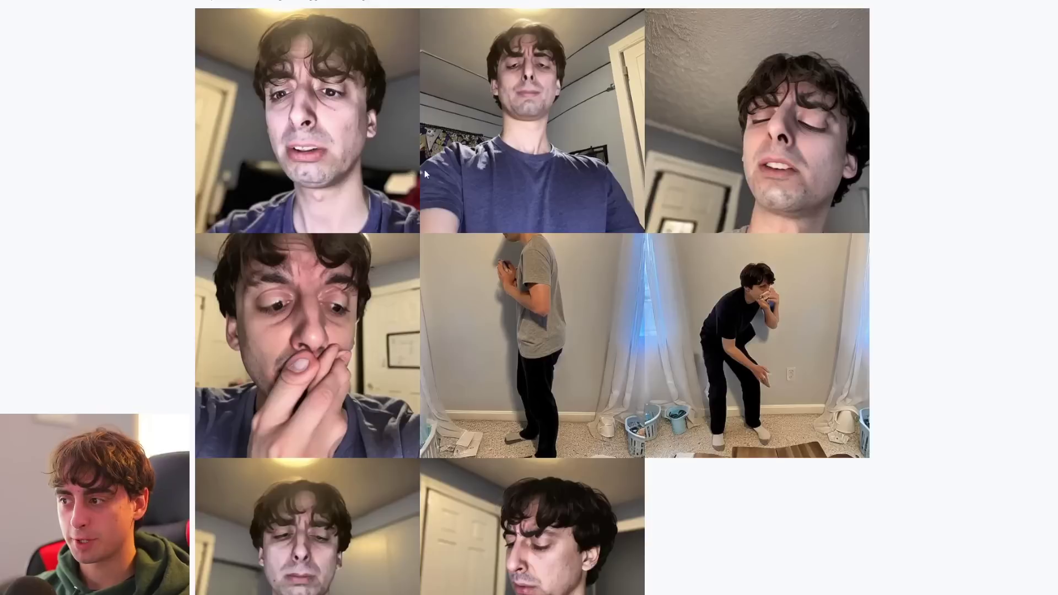
pyautogui.scroll(1, 358, 188)
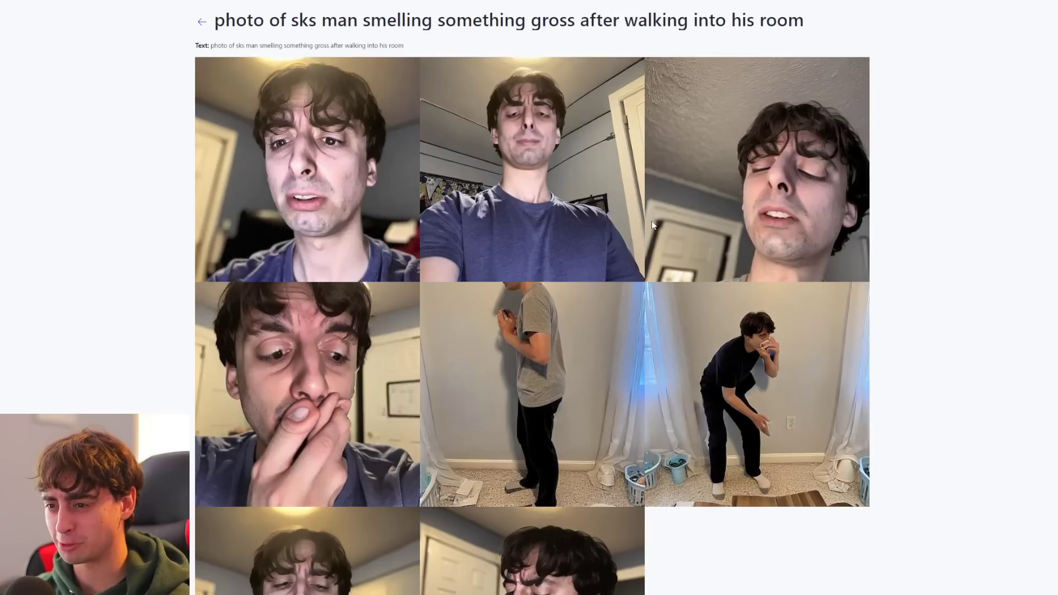
pyautogui.scroll(-2, 635, 271)
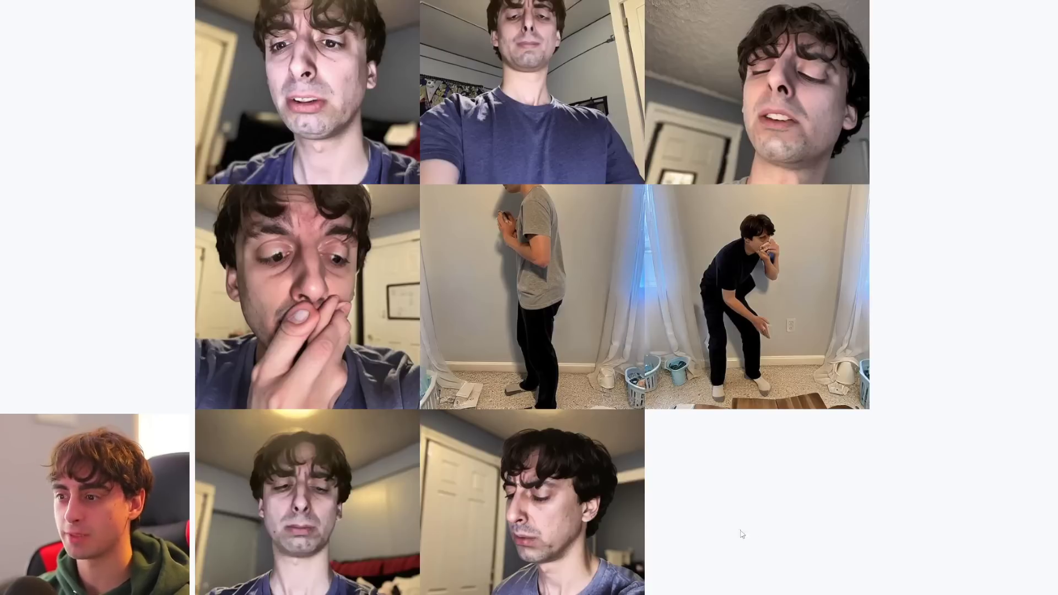
pyautogui.scroll(2, 622, 182)
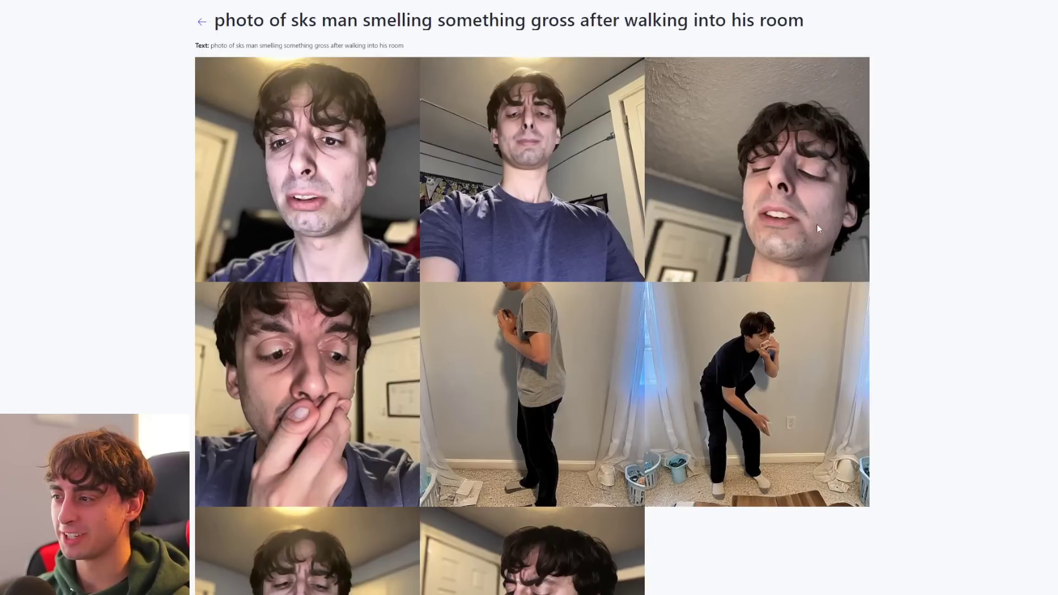
pyautogui.scroll(-1, 1014, 287)
pyautogui.scroll(1, 1026, 298)
pyautogui.scroll(-1, 976, 294)
pyautogui.scroll(1, 991, 295)
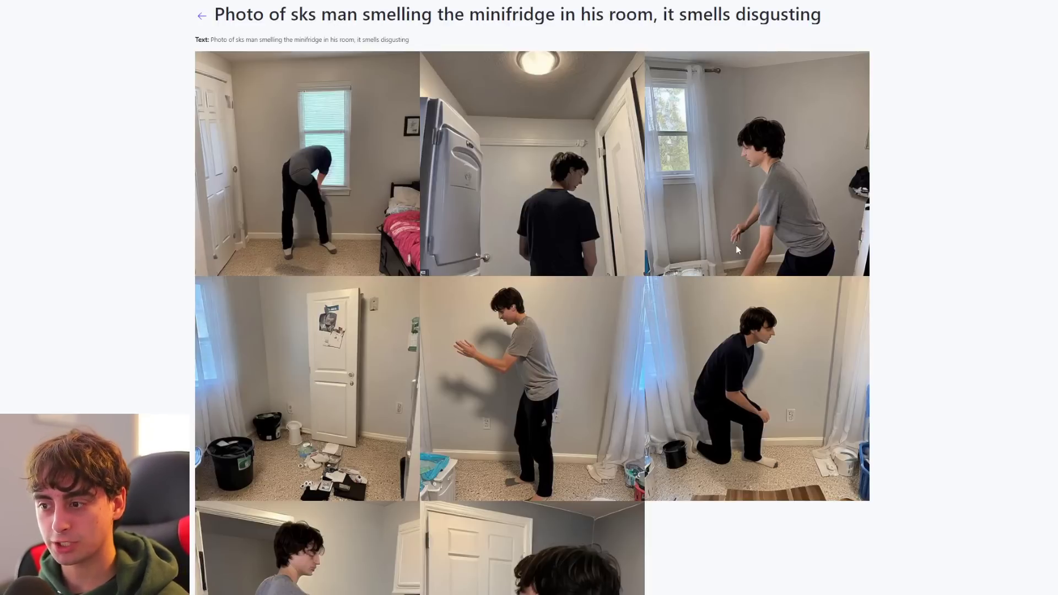
# Examine the generated images for the prompts about the disgusting-smelling minifridge and the mold under it
pyautogui.scroll(-2, 625, 282)
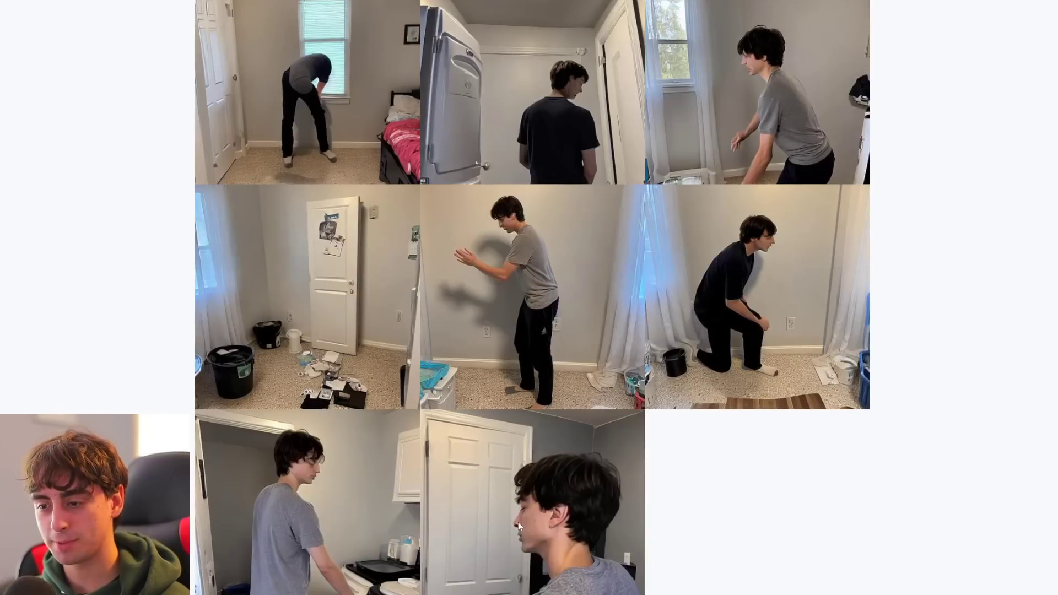
pyautogui.scroll(2, 560, 564)
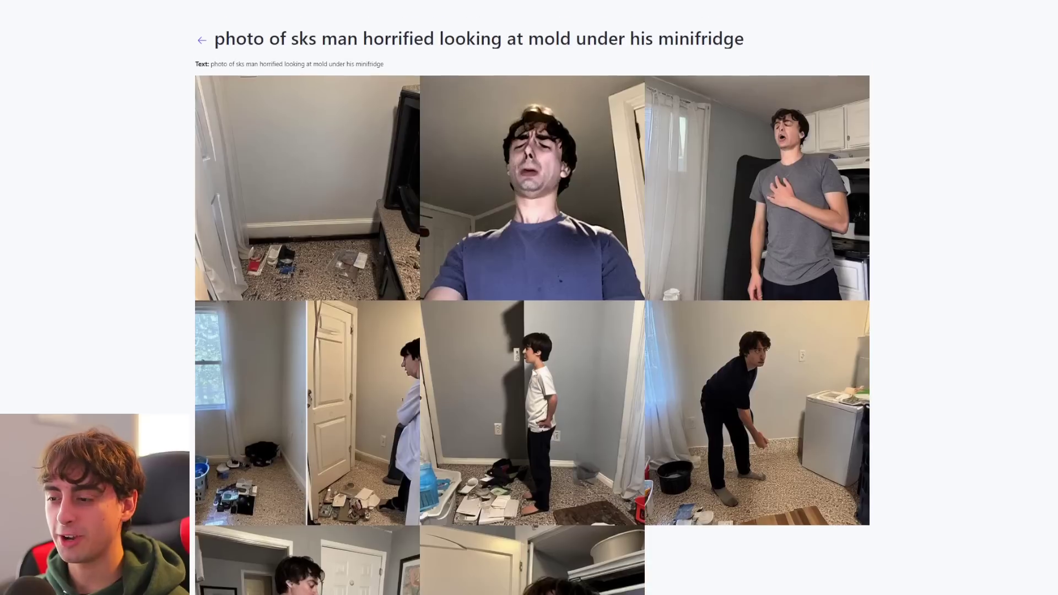
pyautogui.scroll(1, 689, 380)
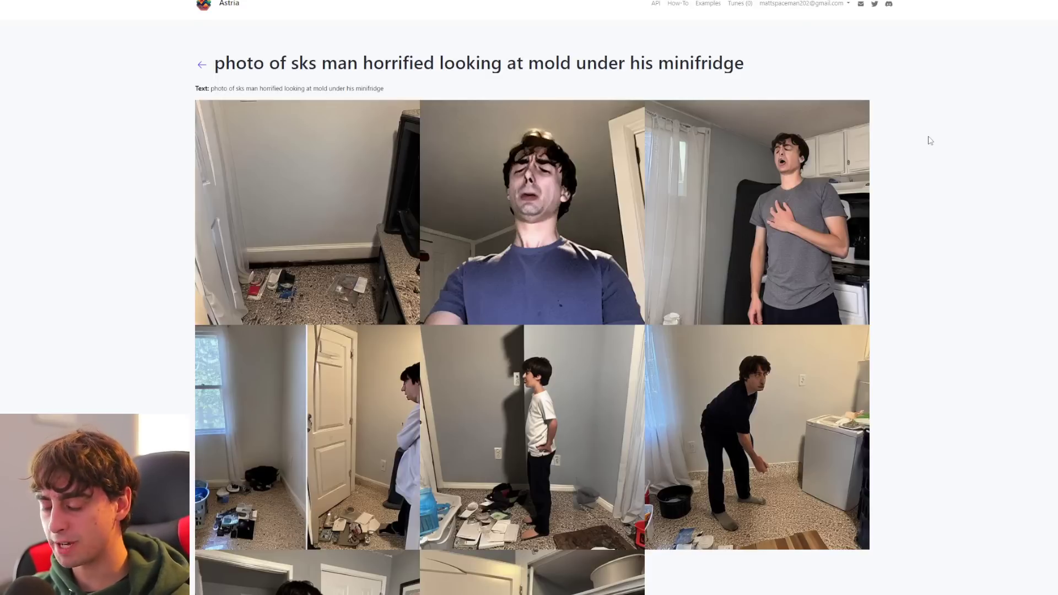
pyautogui.scroll(-1, 926, 190)
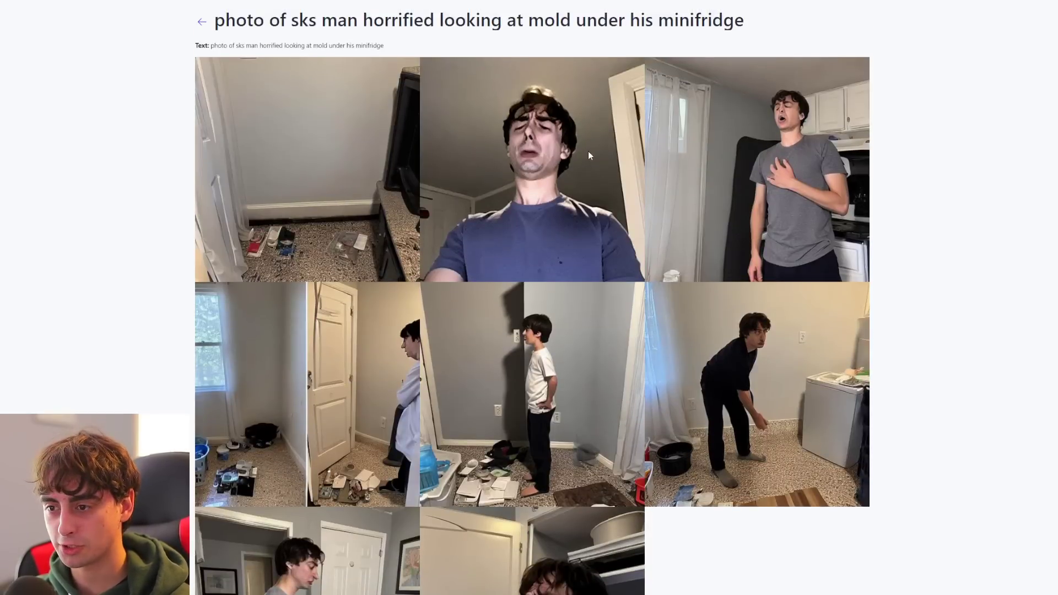
pyautogui.scroll(1, 841, 222)
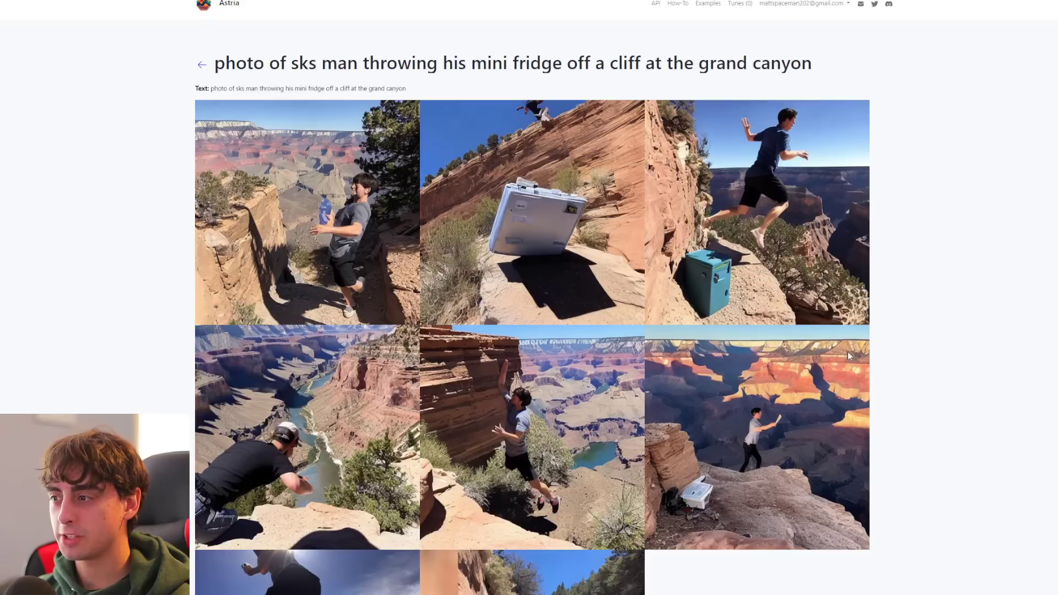
# Examine the generated images for the prompt about throwing a mini fridge off a cliff at the grand canyon
pyautogui.scroll(-3, 848, 352)
pyautogui.scroll(3, 849, 357)
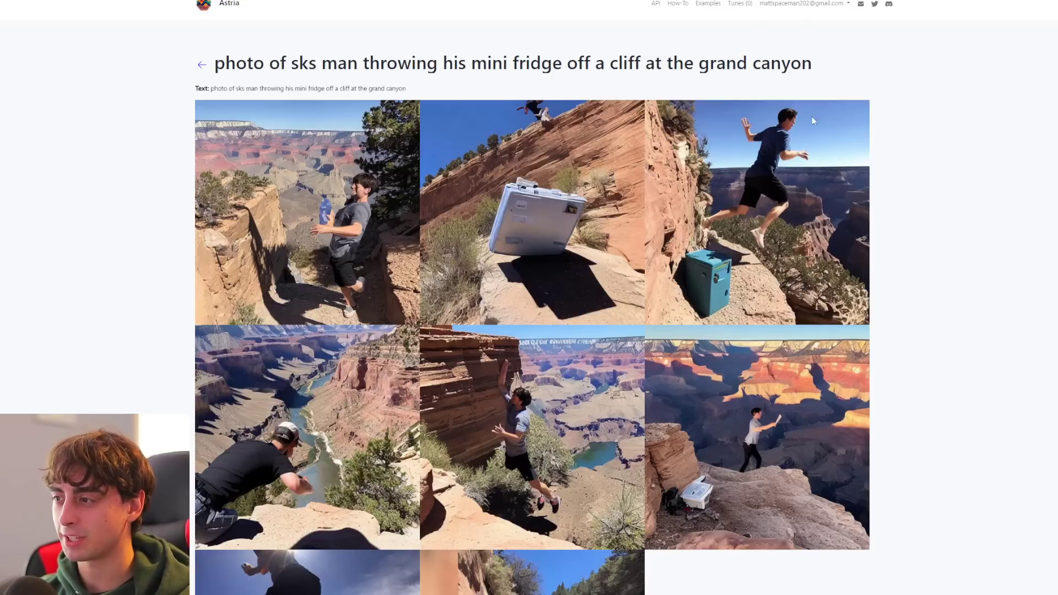
pyautogui.scroll(-2, 817, 194)
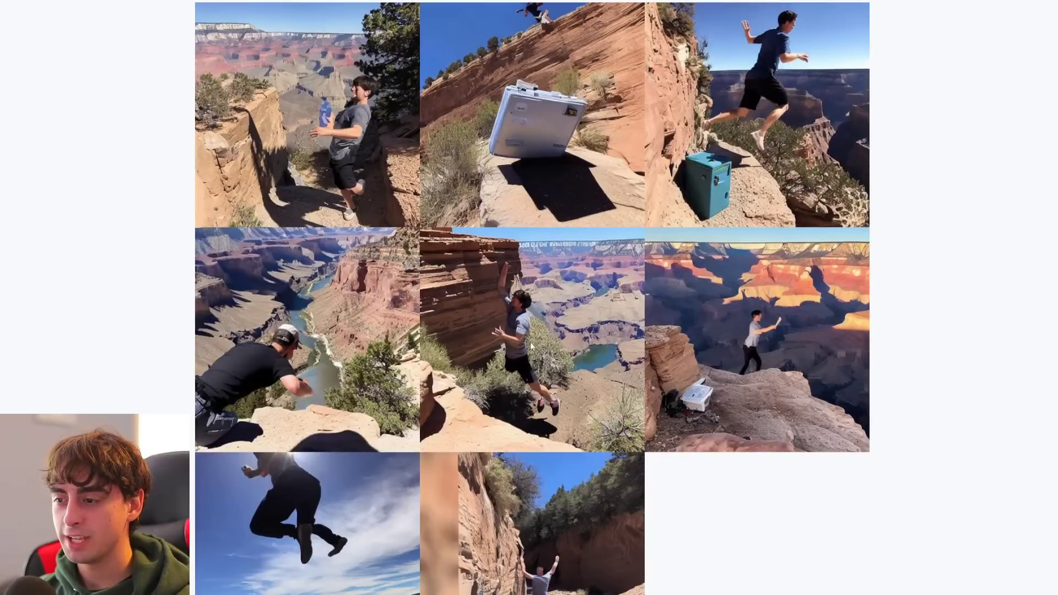
pyautogui.scroll(-1, 623, 397)
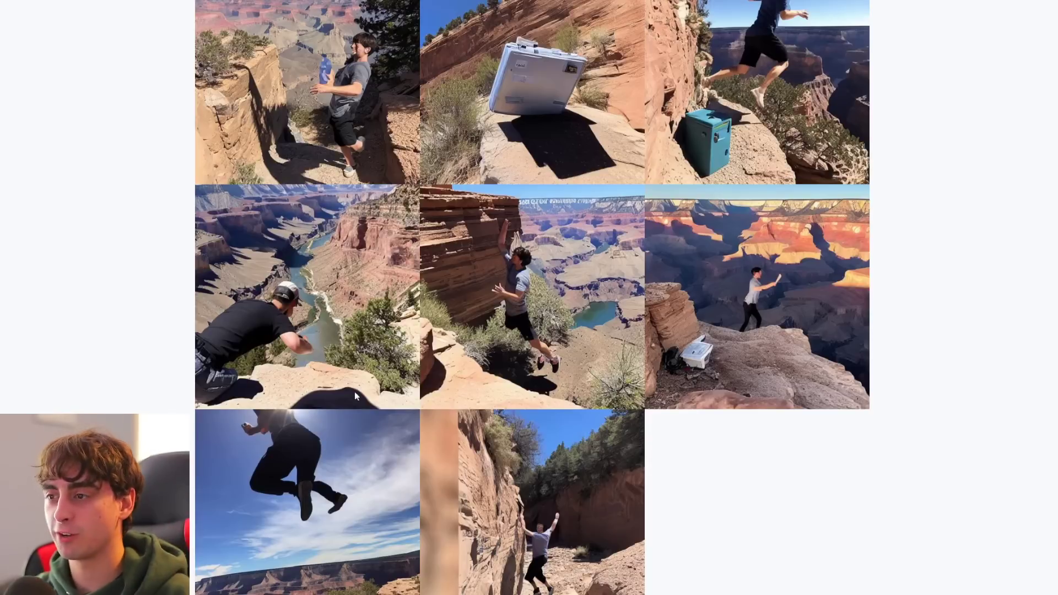
pyautogui.scroll(2, 518, 381)
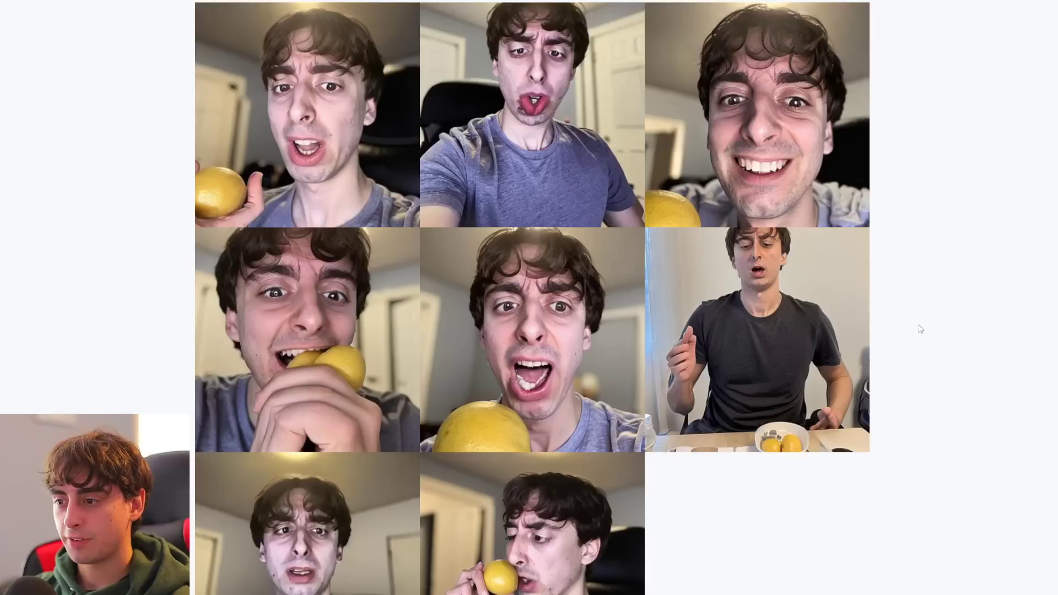
# Examine the generated images for the prompt "photo of sks man eating a lemon"
pyautogui.scroll(-1, 920, 330)
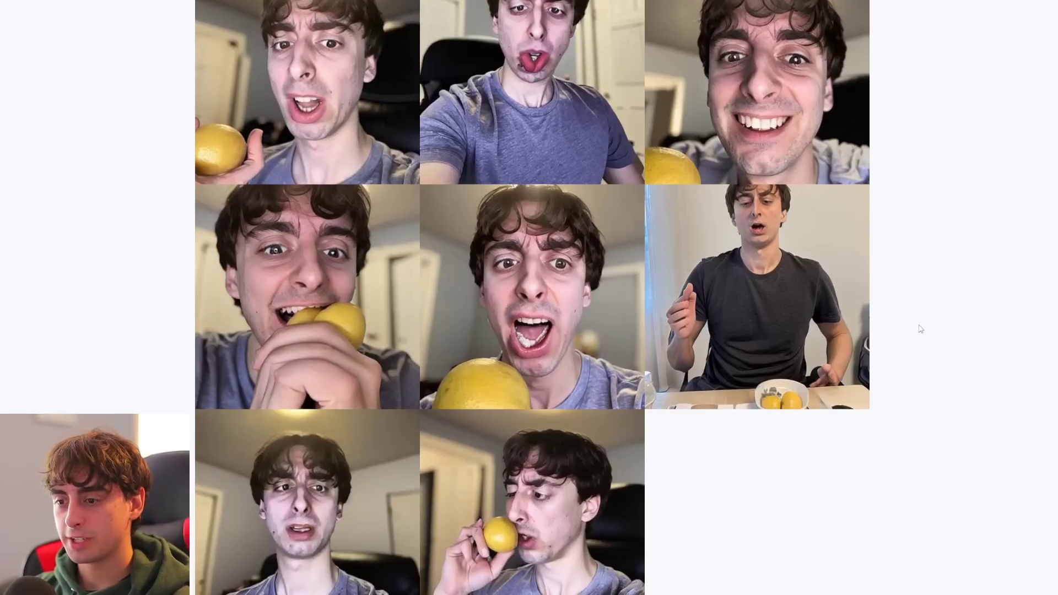
pyautogui.scroll(2, 920, 330)
pyautogui.scroll(-1, 920, 329)
pyautogui.scroll(1, 921, 329)
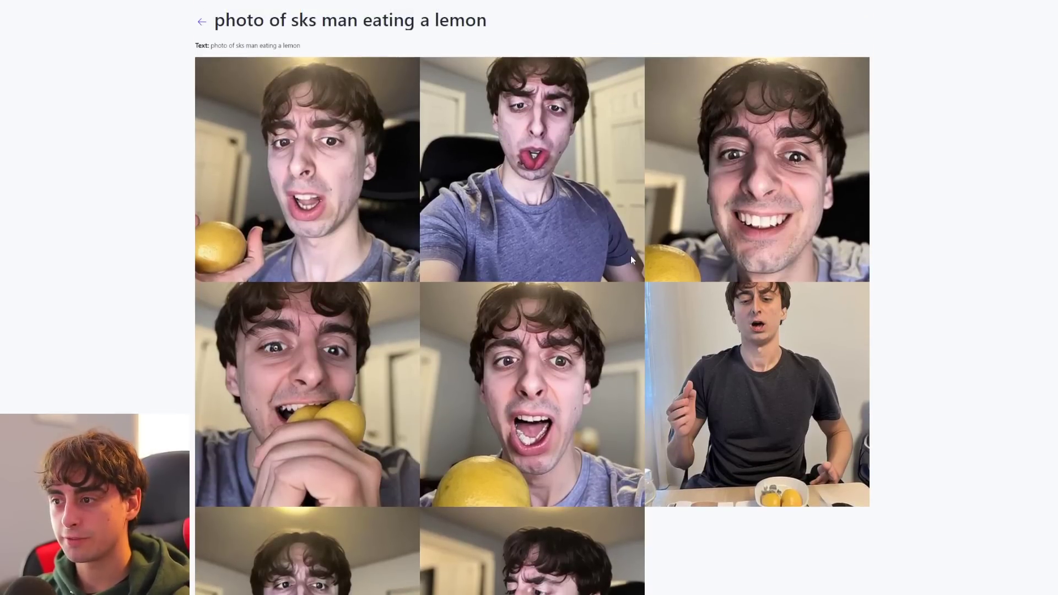
pyautogui.scroll(-2, 680, 273)
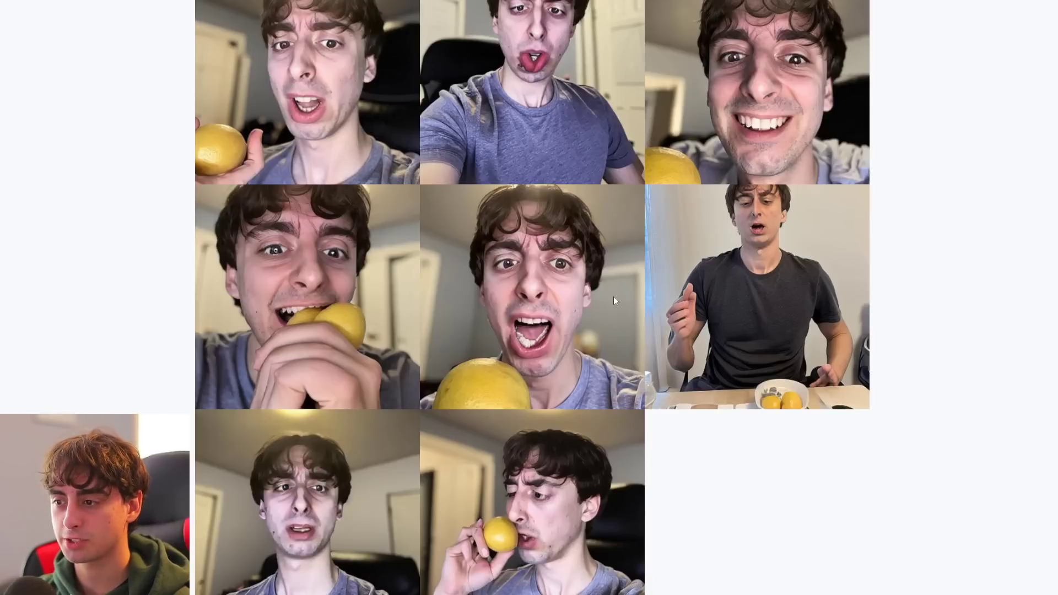
pyautogui.scroll(1, 678, 265)
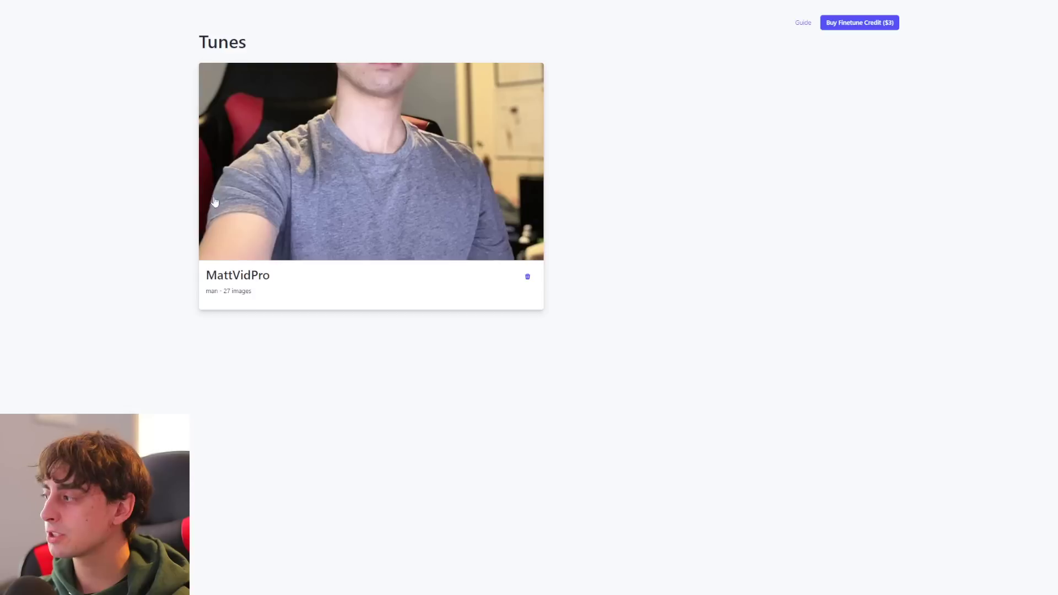
# Open the MattVidPro tune and look through the training photos it was built from
pyautogui.click(312, 226)
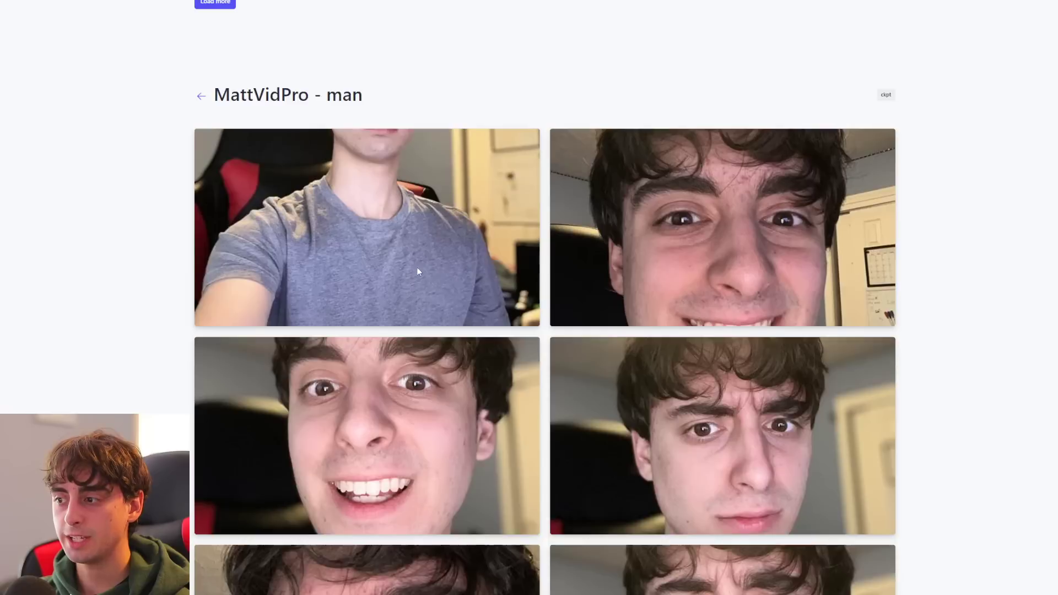
pyautogui.scroll(-3, 528, 196)
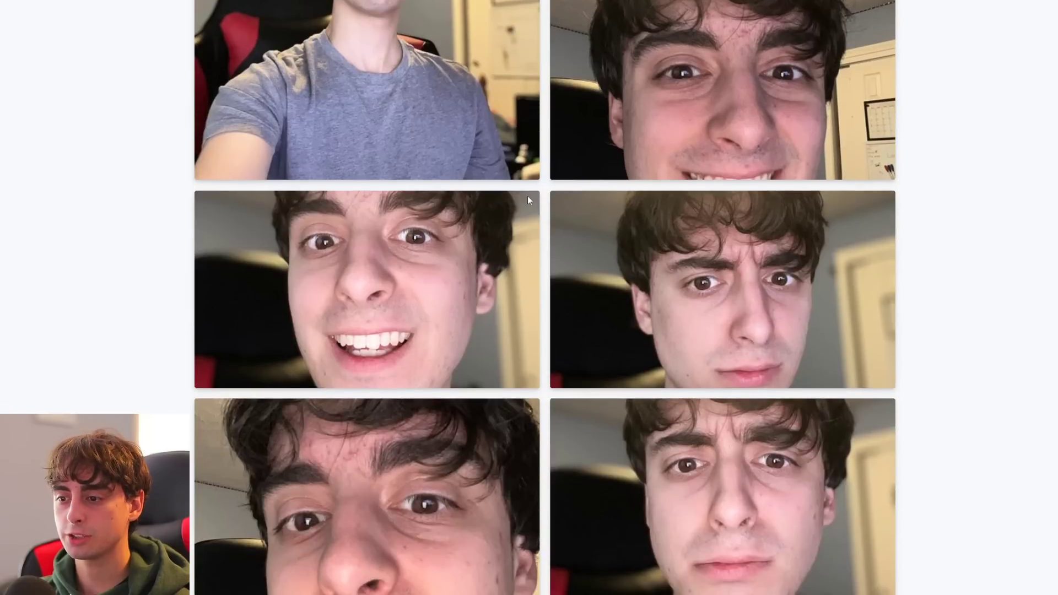
pyautogui.scroll(1, 589, 233)
pyautogui.scroll(-10, 583, 261)
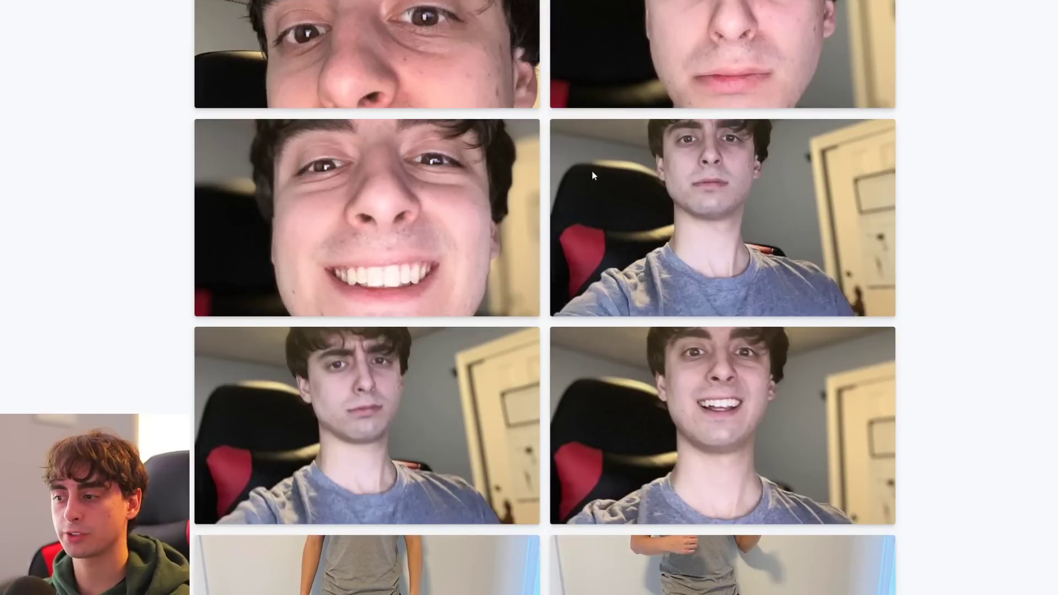
pyautogui.scroll(6, 585, 235)
pyautogui.scroll(2, 689, 267)
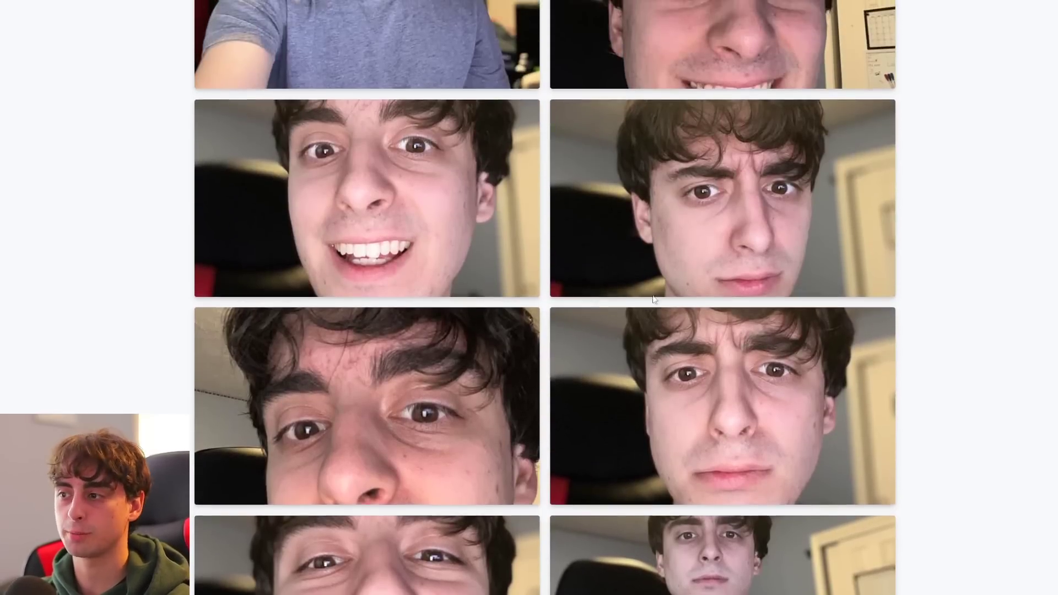
pyautogui.scroll(-5, 666, 278)
pyautogui.scroll(-4, 618, 277)
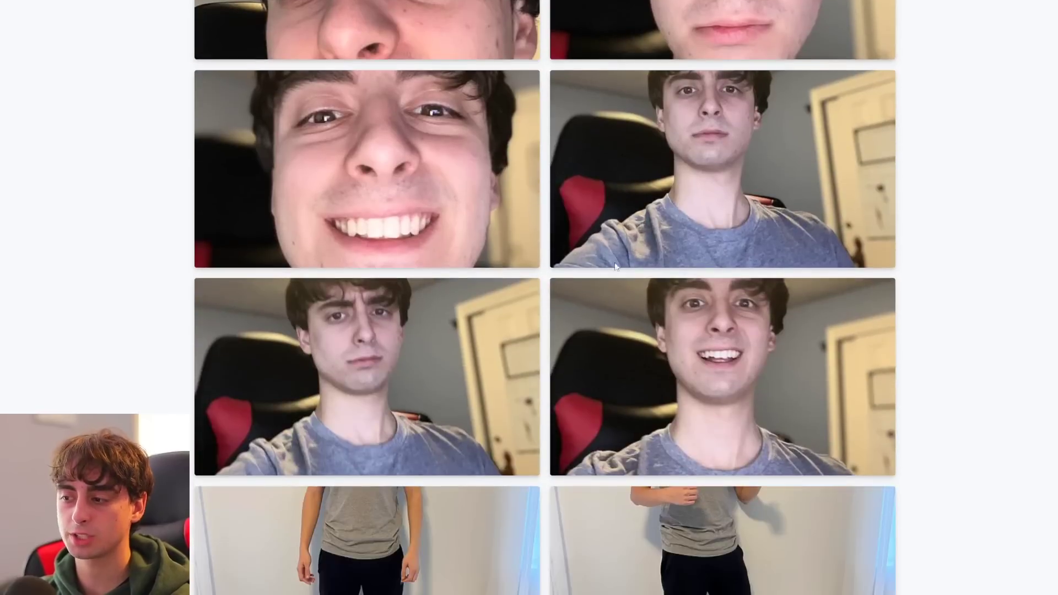
pyautogui.scroll(-15, 745, 157)
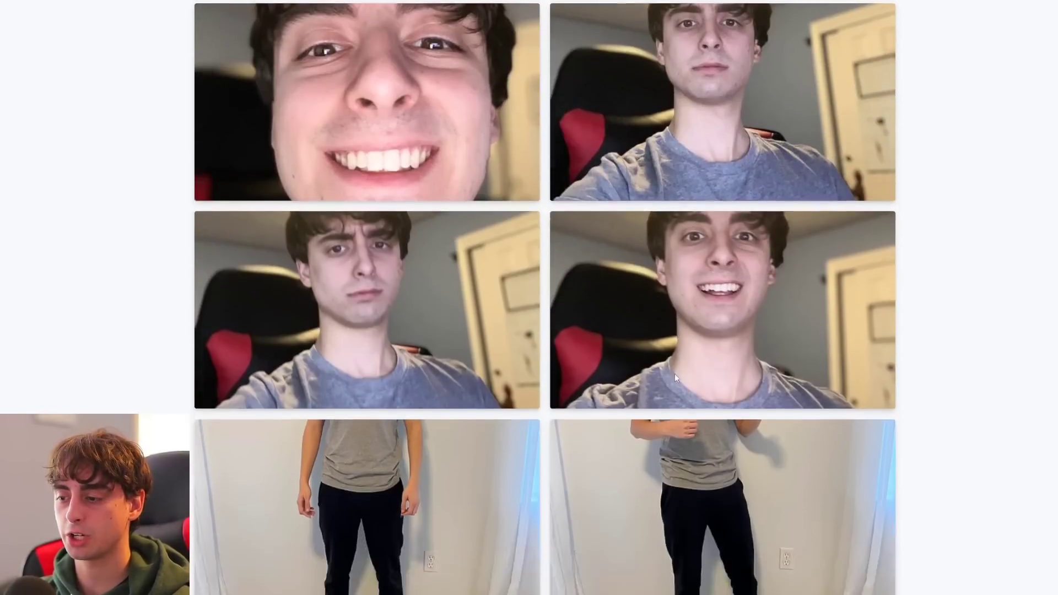
# Look through the full-body training photos of the tune and return to the close-up selfies
pyautogui.scroll(-7, 655, 321)
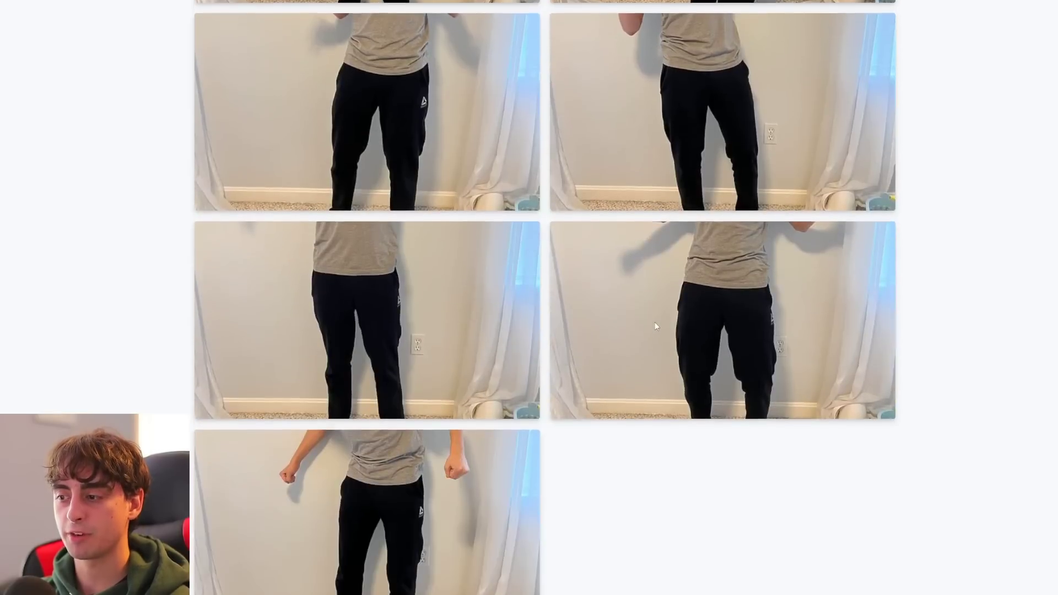
pyautogui.scroll(-5, 666, 372)
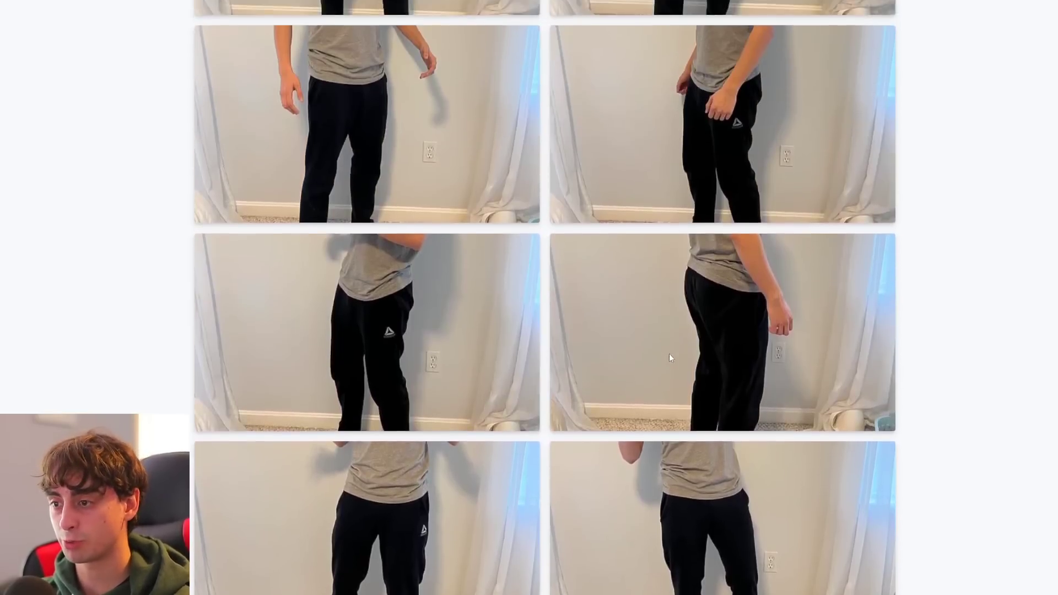
pyautogui.scroll(20, 609, 350)
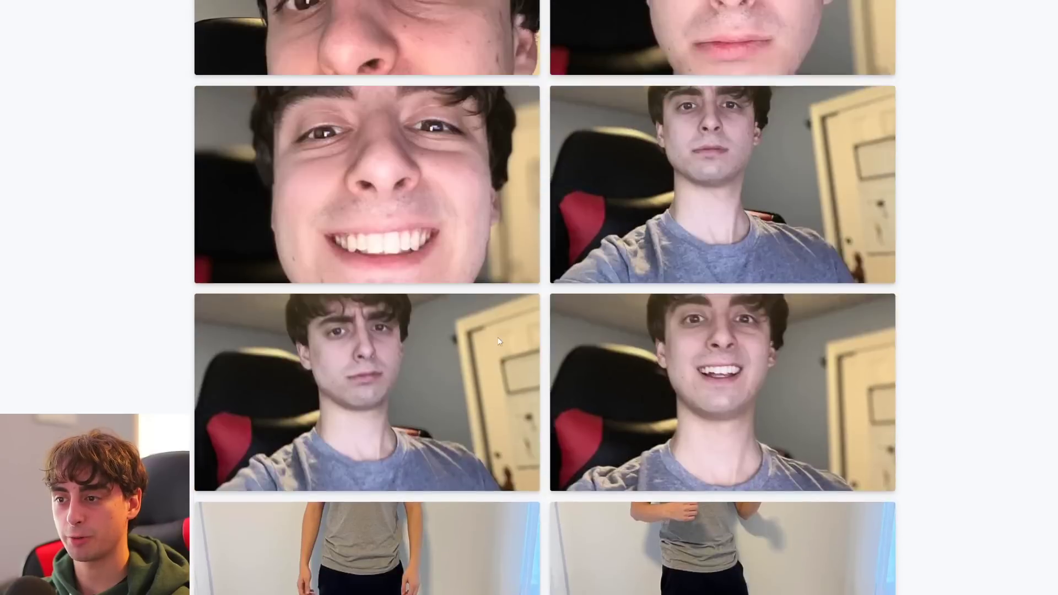
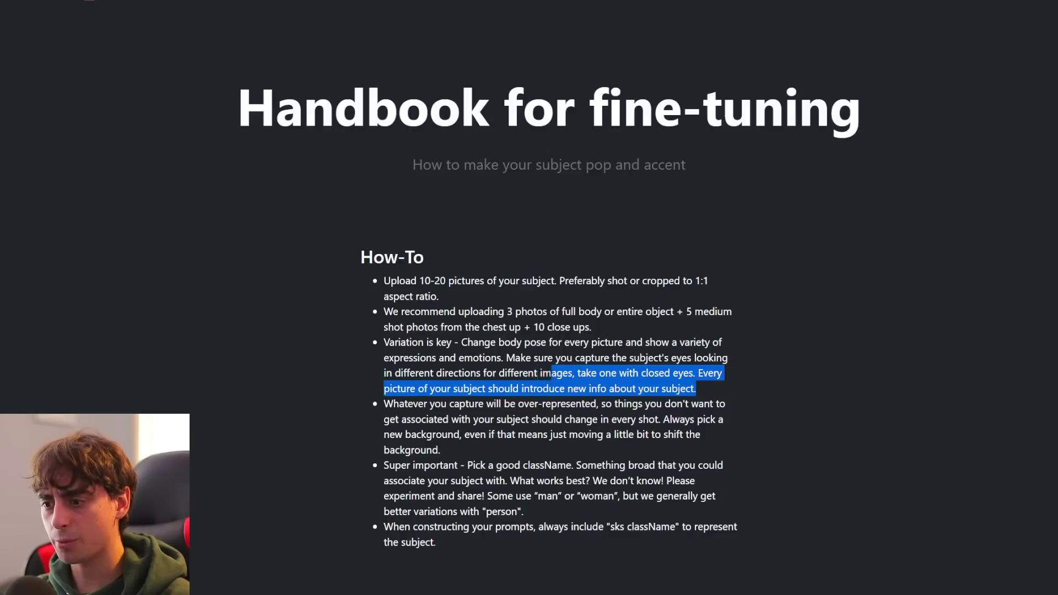
# Read the fine-tuning handbook's advice on photo variation, changing backgrounds, choosing a className and including "sks className" in prompts
pyautogui.click(535, 373)
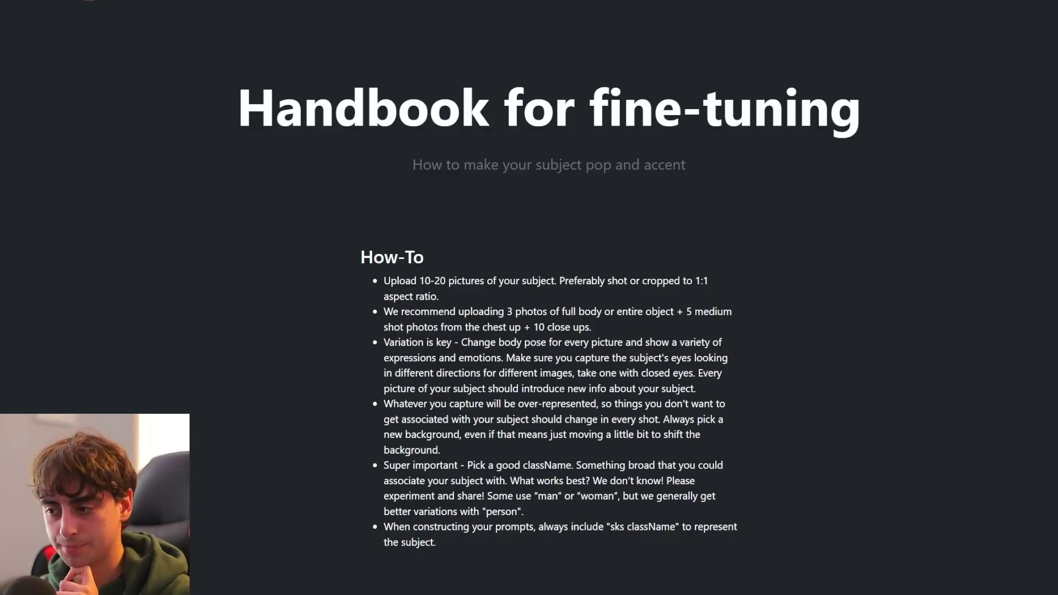
pyautogui.moveTo(499, 404); pyautogui.dragTo(551, 403)
pyautogui.click(551, 403)
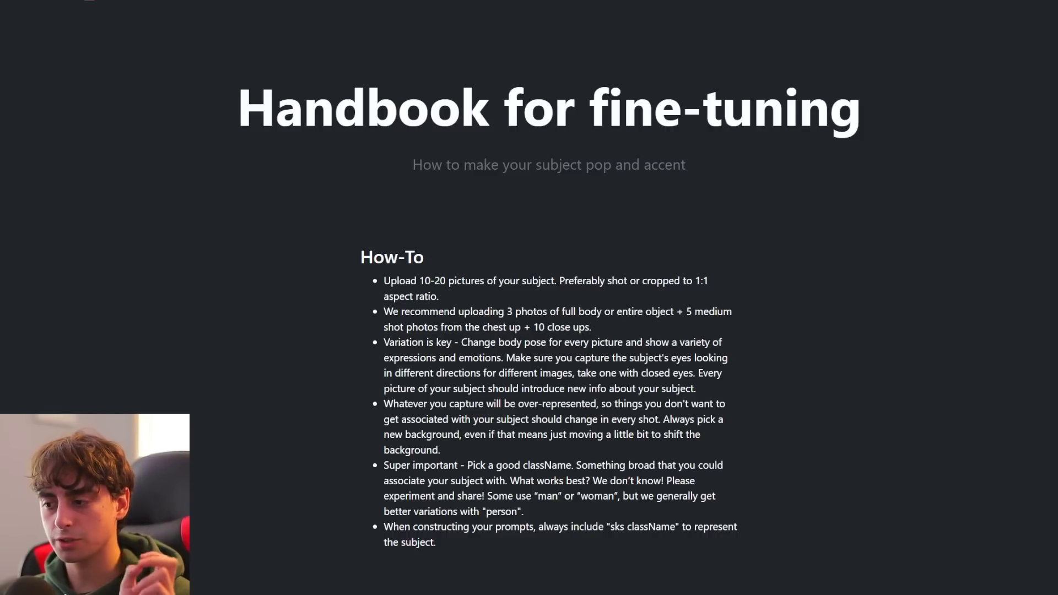
pyautogui.moveTo(442, 434); pyautogui.dragTo(657, 434)
pyautogui.click(656, 434)
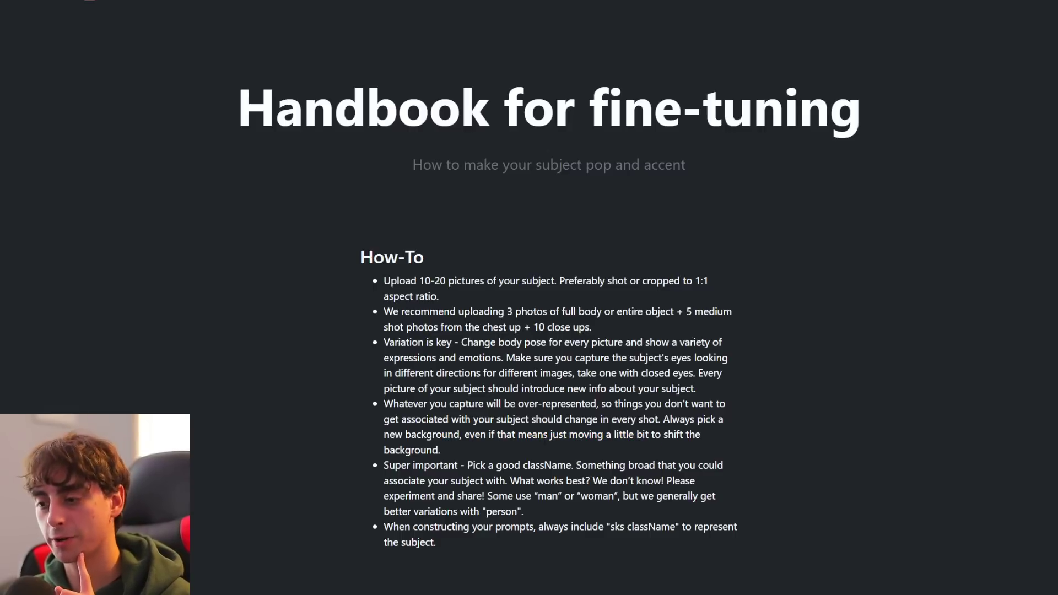
pyautogui.moveTo(384, 465); pyautogui.dragTo(471, 465)
pyautogui.click(472, 465)
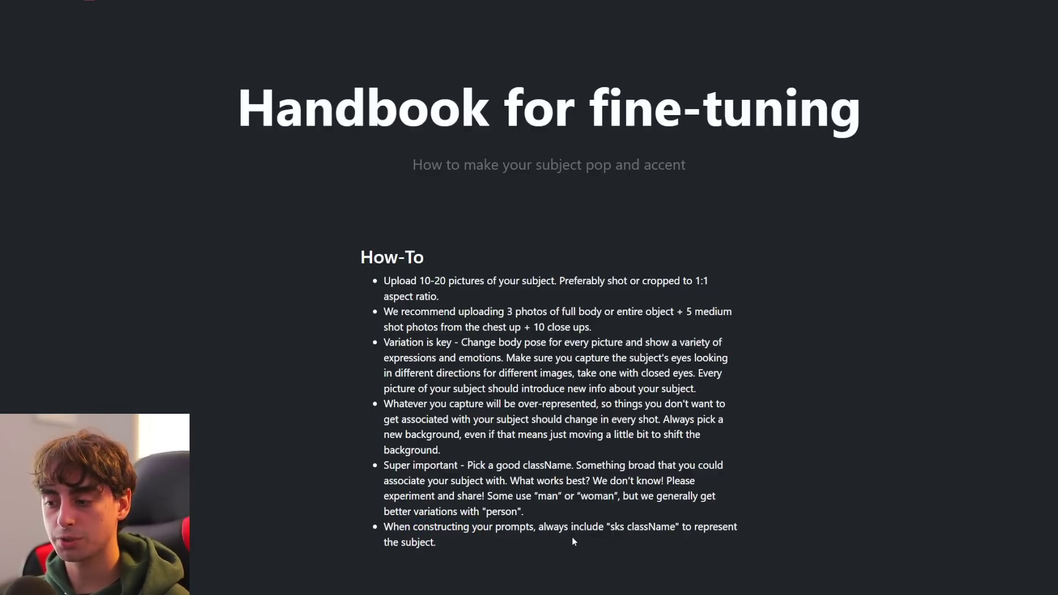
pyautogui.moveTo(611, 528); pyautogui.dragTo(710, 528)
pyautogui.click(714, 534)
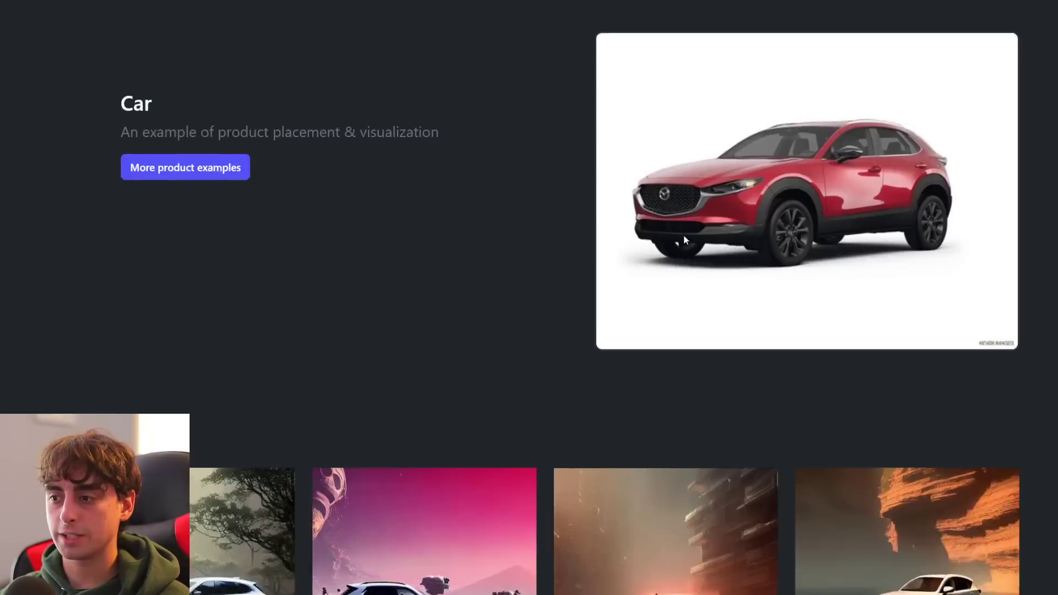
# Examine the car product-placement example and its generated images on the example use cases page
pyautogui.scroll(-5, 684, 234)
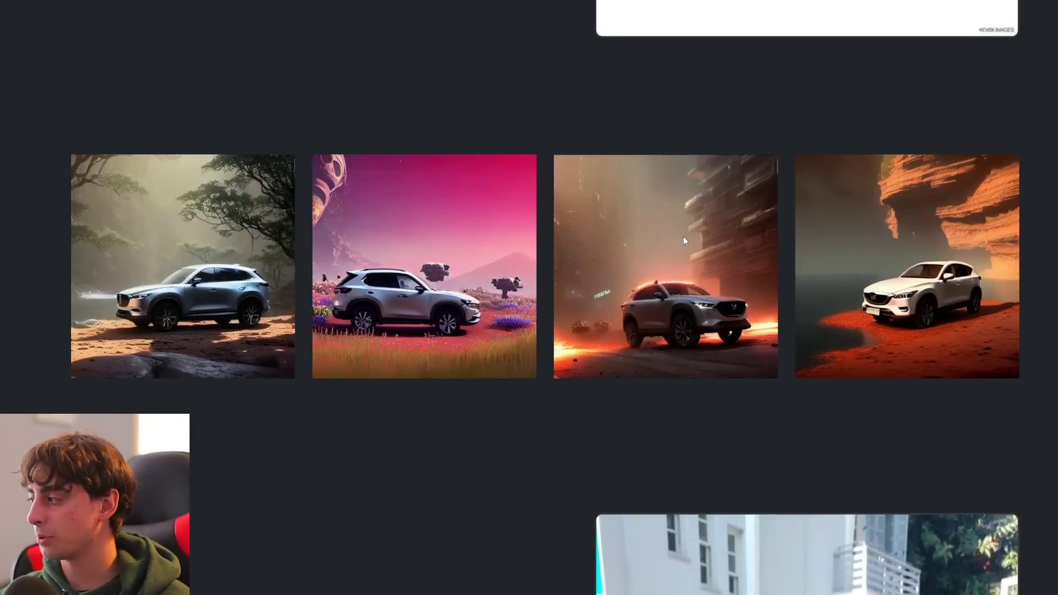
pyautogui.scroll(6, 571, 277)
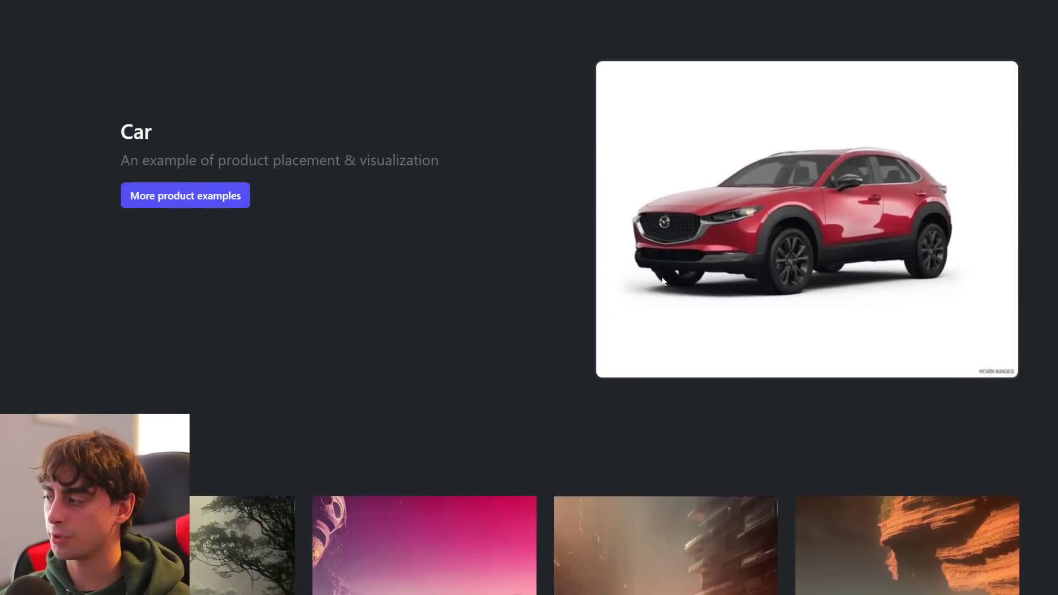
pyautogui.scroll(2, 662, 280)
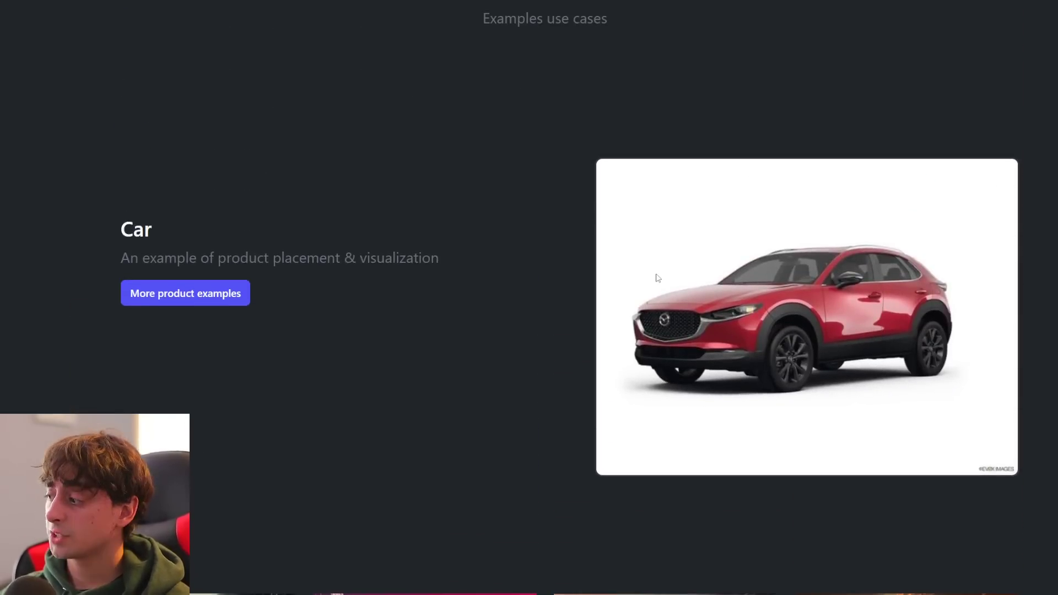
pyautogui.scroll(3, 659, 278)
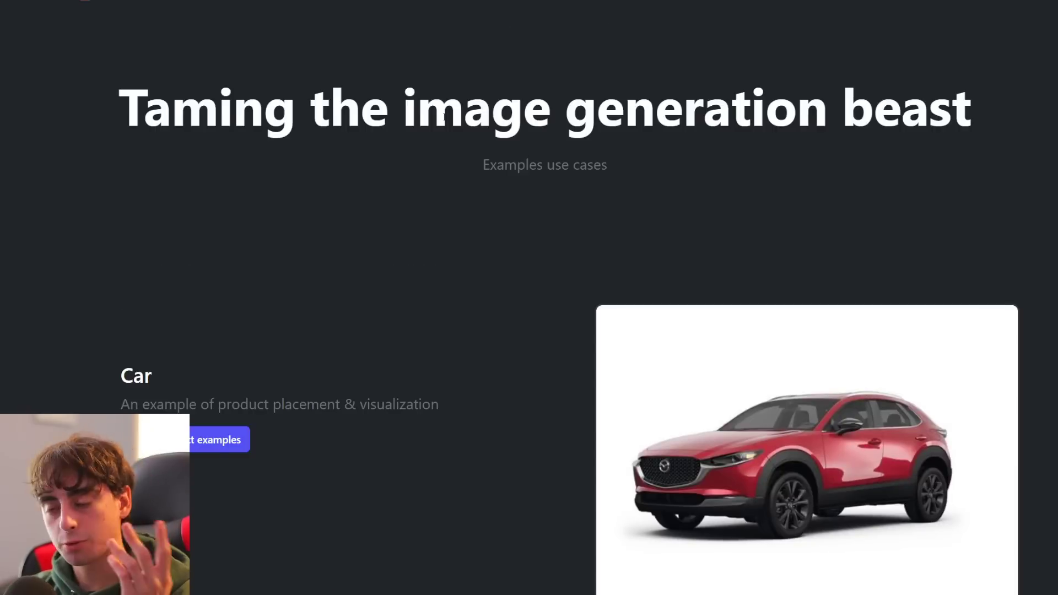
pyautogui.scroll(-1, 552, 220)
pyautogui.scroll(1, 496, 165)
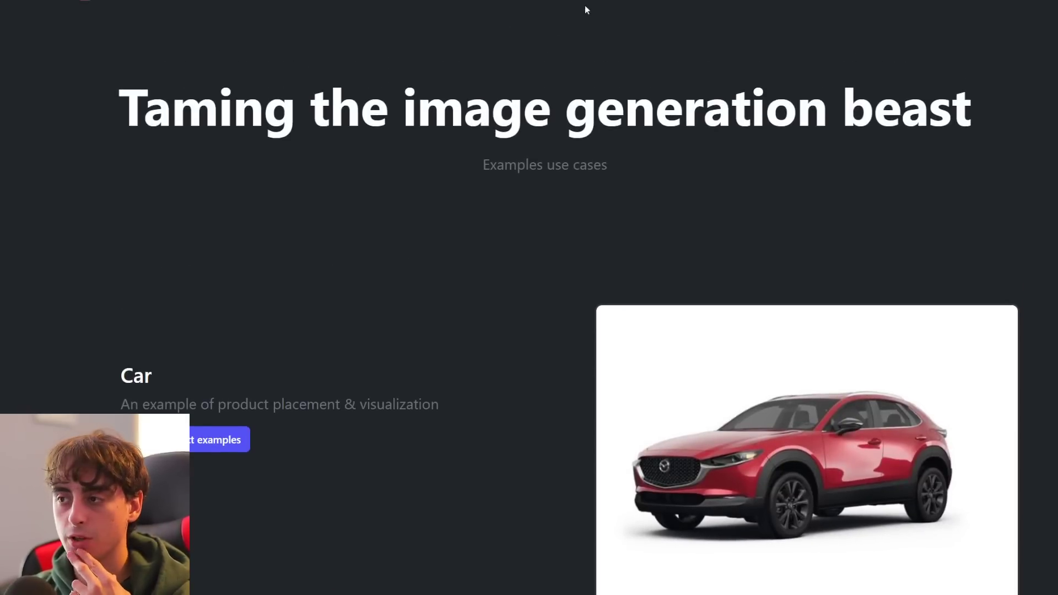
pyautogui.scroll(5, 875, 193)
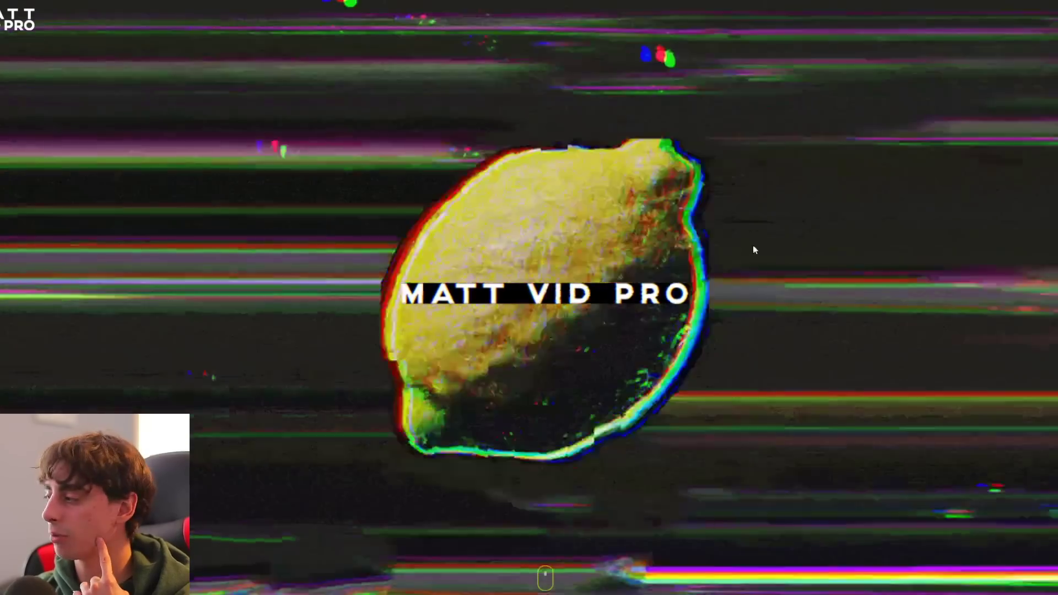
# Open the AI Links document from the Matt Vid Pro website
pyautogui.scroll(-12, 744, 273)
pyautogui.scroll(5, 743, 270)
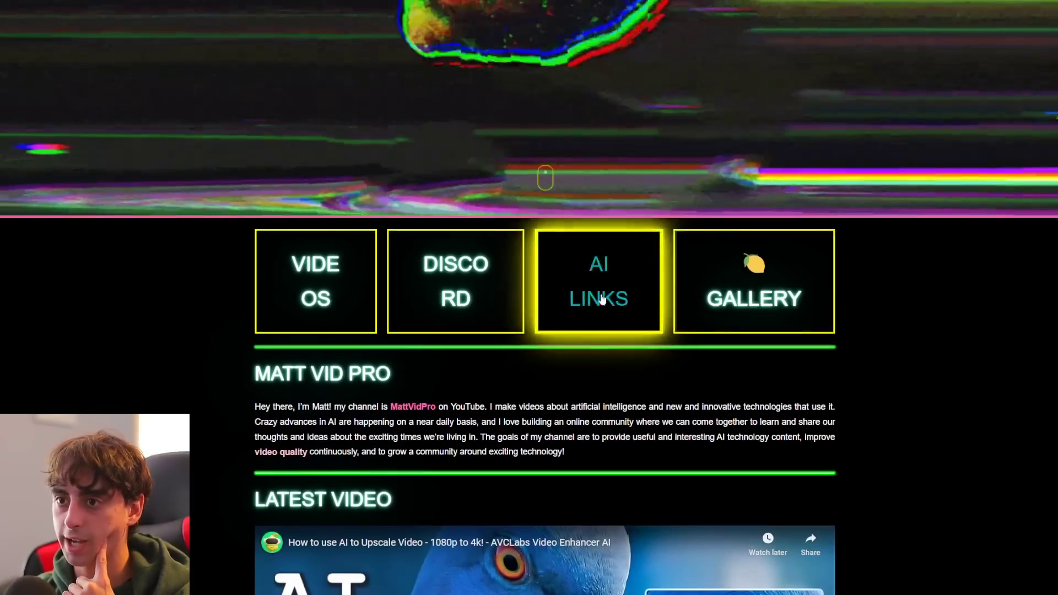
pyautogui.click(604, 299)
# Look through the AI links document for the paid and free DreamBooth links
pyautogui.scroll(-2, 796, 257)
pyautogui.scroll(-20, 796, 257)
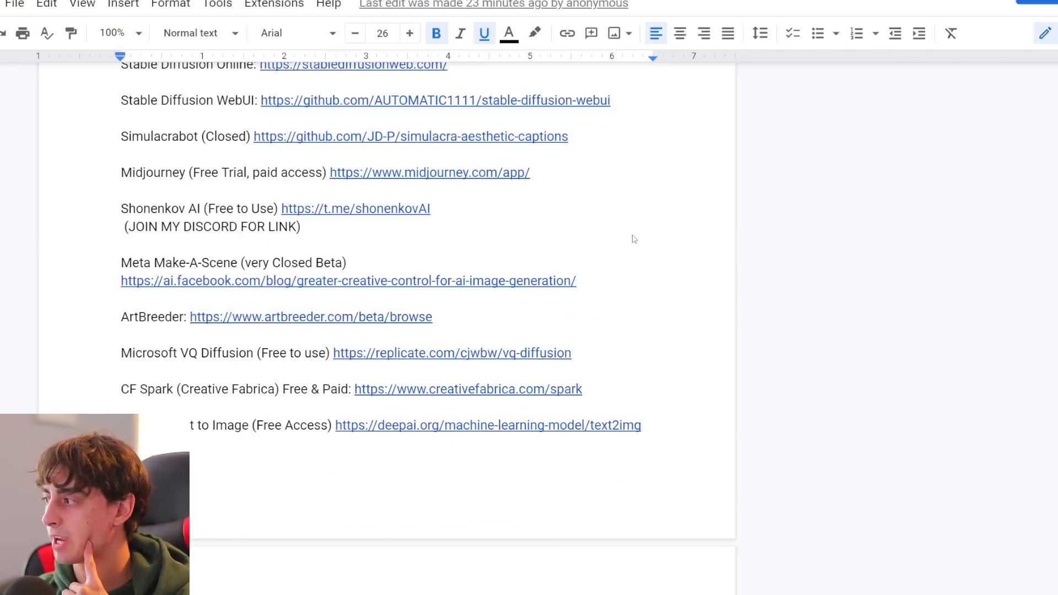
pyautogui.scroll(-4, 667, 253)
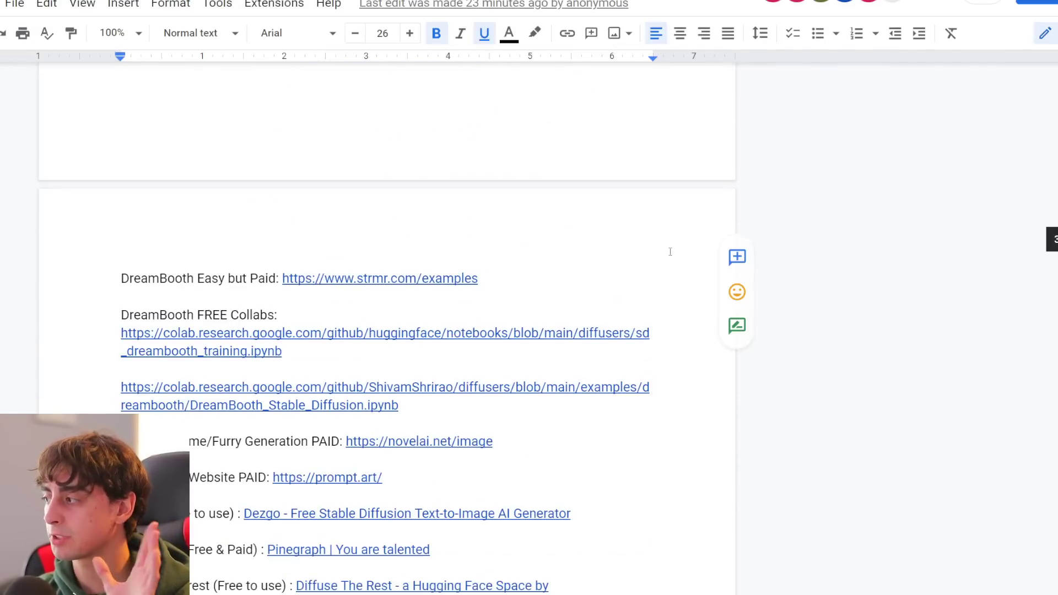
pyautogui.scroll(-9, 670, 253)
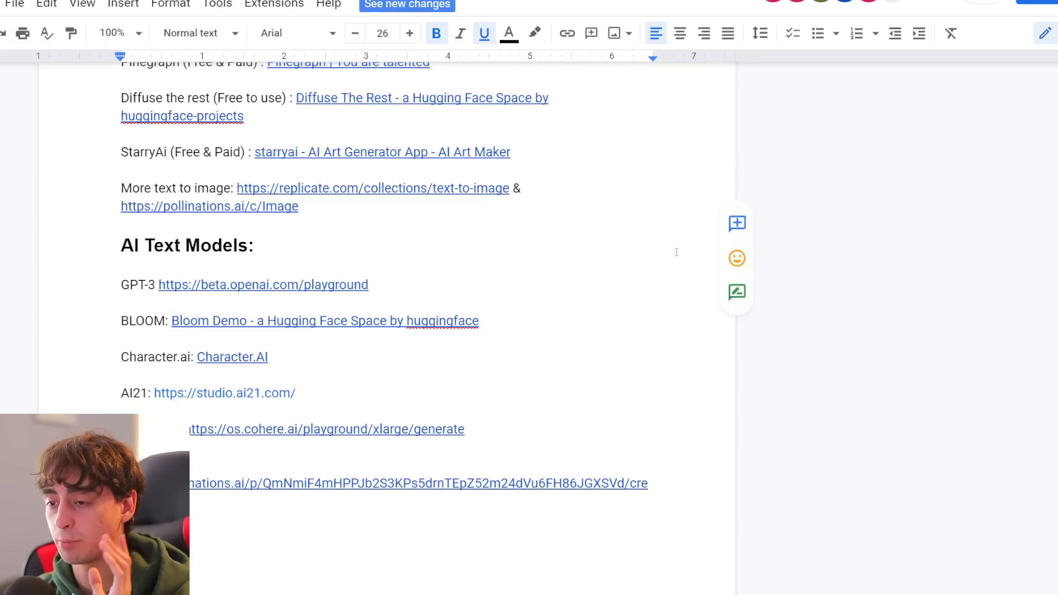
pyautogui.scroll(4, 307, 238)
pyautogui.scroll(4, 271, 253)
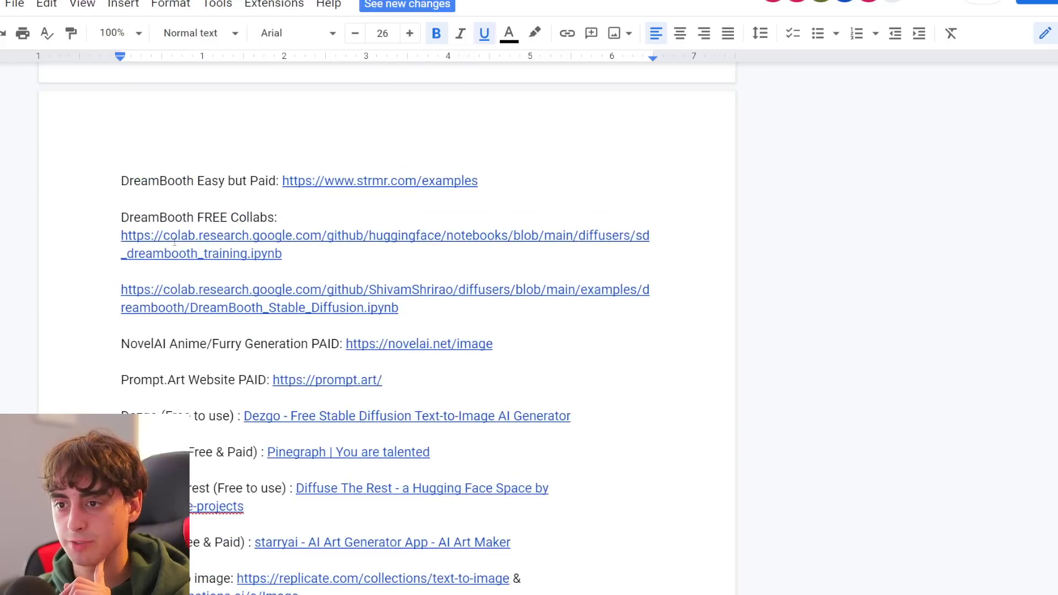
pyautogui.scroll(2, 593, 175)
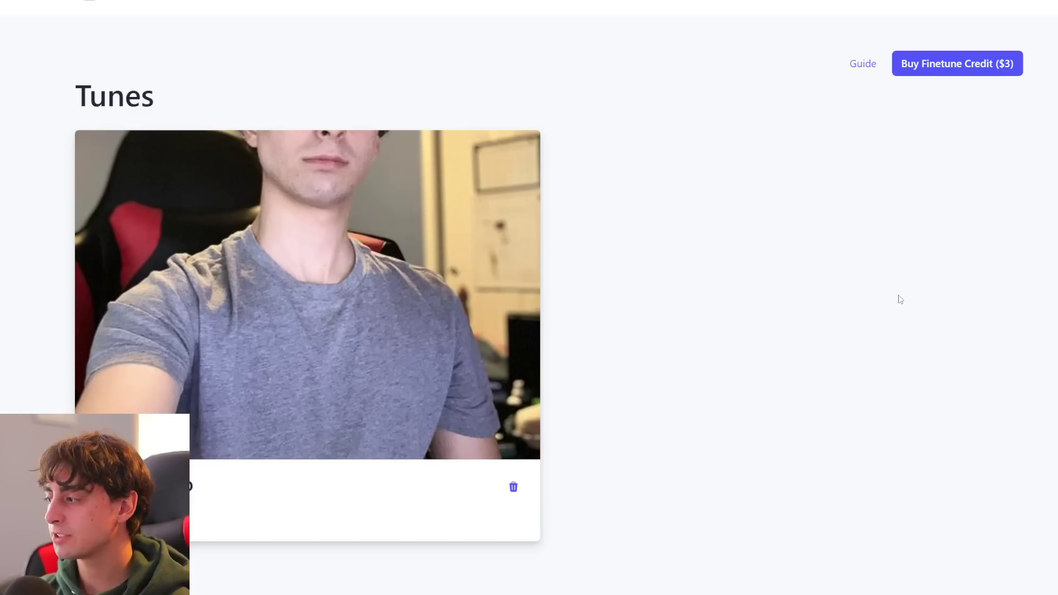
# Reduce the page zoom of the Tunes list and open the MattVidPro tune
pyautogui.hotkey('ctrl', '-')
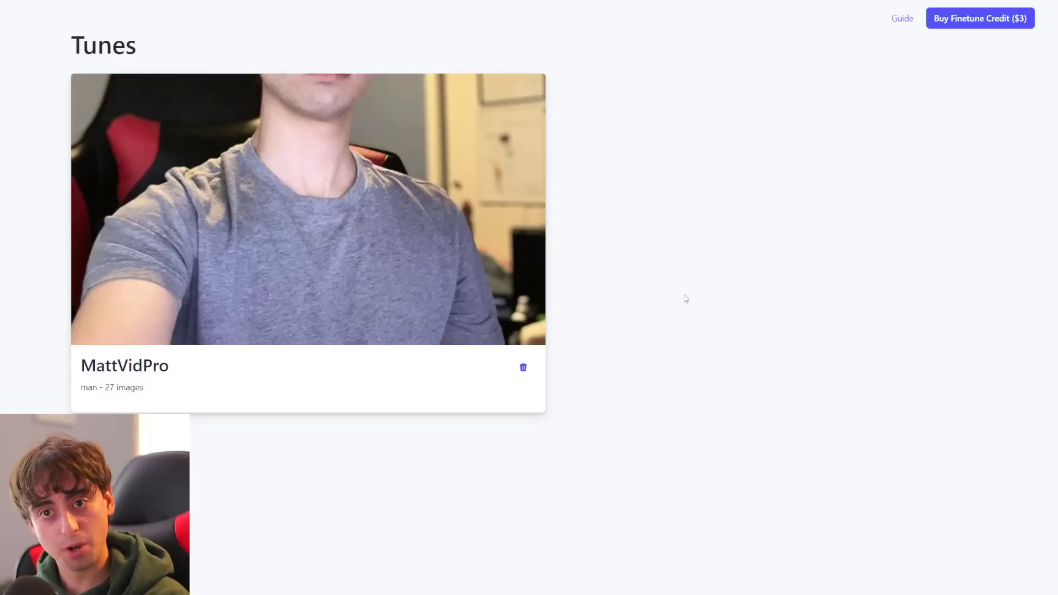
pyautogui.click(352, 331)
# Draft the image prompt "sks man in a suit" for the MattVidPro tune and clear it again
pyautogui.click(516, 78)
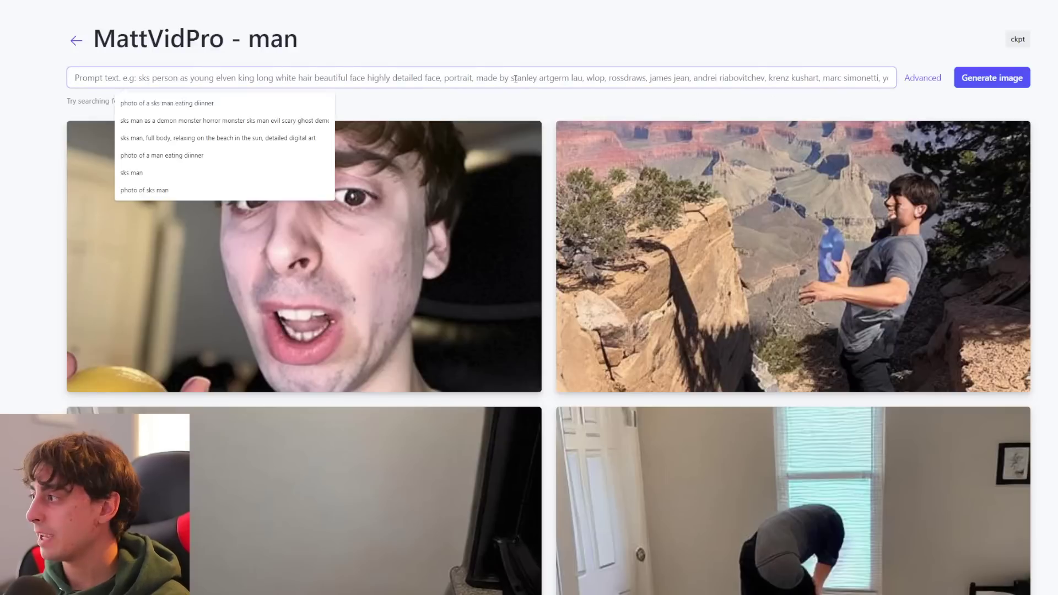
pyautogui.write('sks man in a suit')
pyautogui.press('BackSpace')
pyautogui.press('BackSpace')
pyautogui.press('BackSpace')
pyautogui.press('BackSpace')
pyautogui.press('BackSpace')
pyautogui.press('BackSpace')
pyautogui.press('BackSpace')
pyautogui.press('BackSpace')
pyautogui.press('BackSpace')
pyautogui.press('BackSpace')
pyautogui.press('BackSpace')
pyautogui.press('BackSpace')
pyautogui.press('BackSpace')
pyautogui.press('BackSpace')
pyautogui.press('BackSpace')
pyautogui.press('BackSpace')
pyautogui.press('BackSpace')
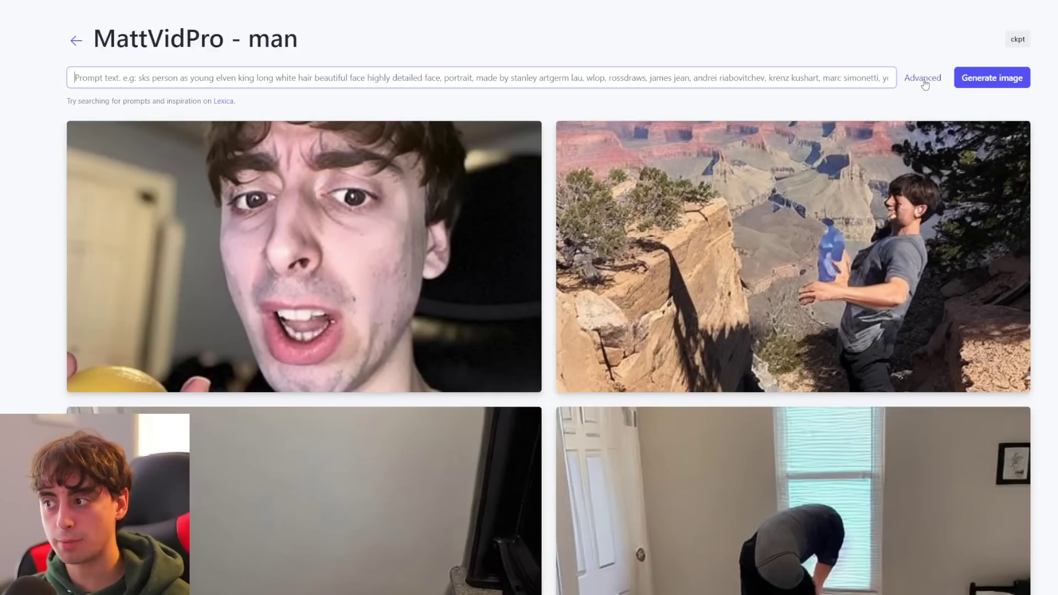
# Show the advanced generation settings to examine Cfg scale, Steps and Seed, and return to the Tunes list
pyautogui.click(924, 79)
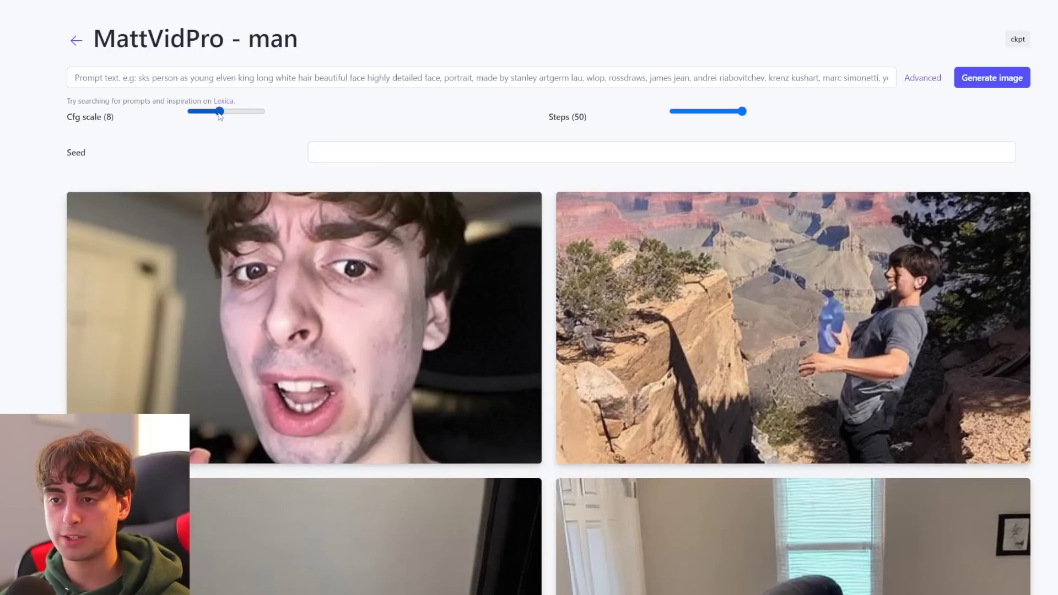
pyautogui.moveTo(220, 116)
pyautogui.mouseDown()
pyautogui.moveTo(191, 112)
pyautogui.moveTo(249, 114)
pyautogui.moveTo(217, 114)
pyautogui.mouseUp()
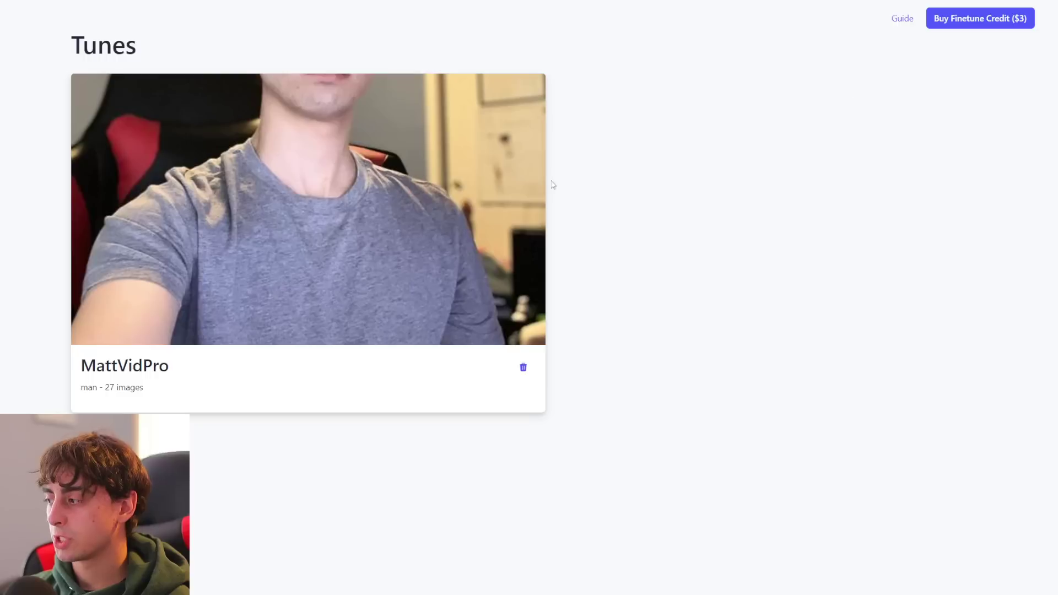
pyautogui.click(77, 40)
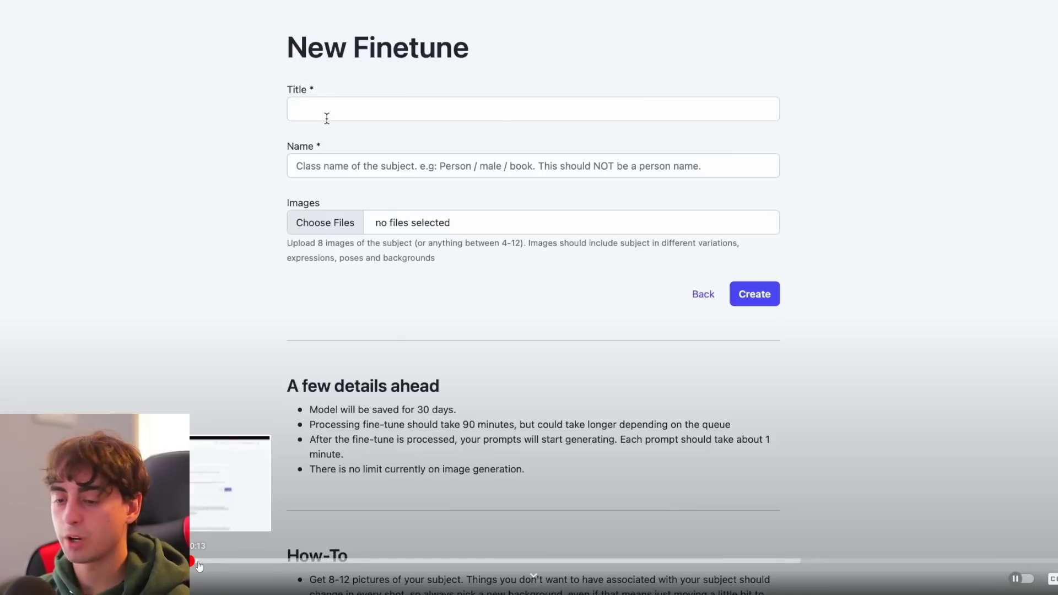
# Skim the demo video on creating a new finetune, skipping ahead to about 0:46
pyautogui.moveTo(199, 563); pyautogui.dragTo(328, 554)
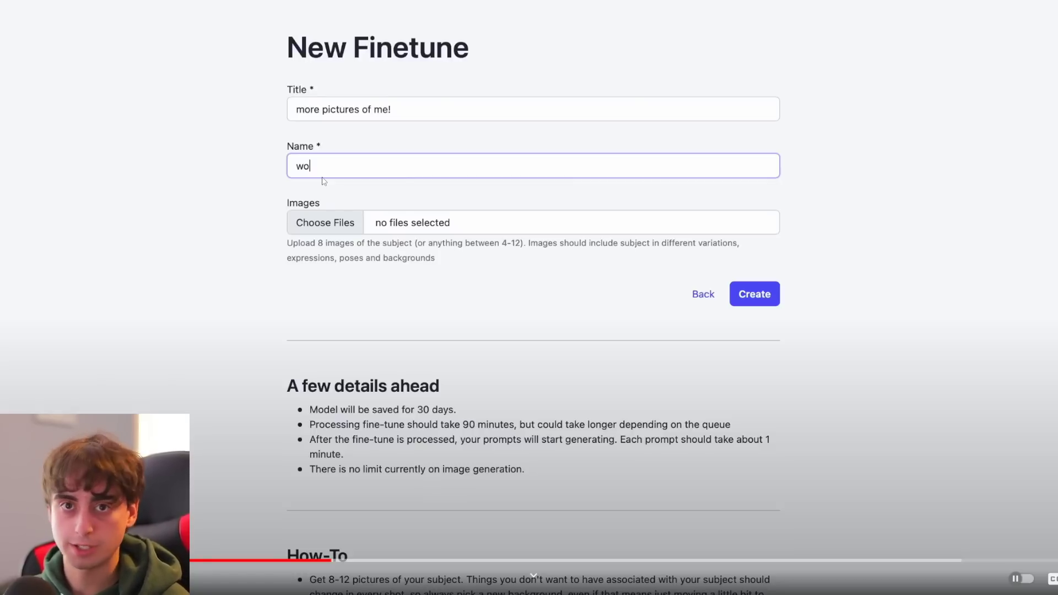
pyautogui.press('l')
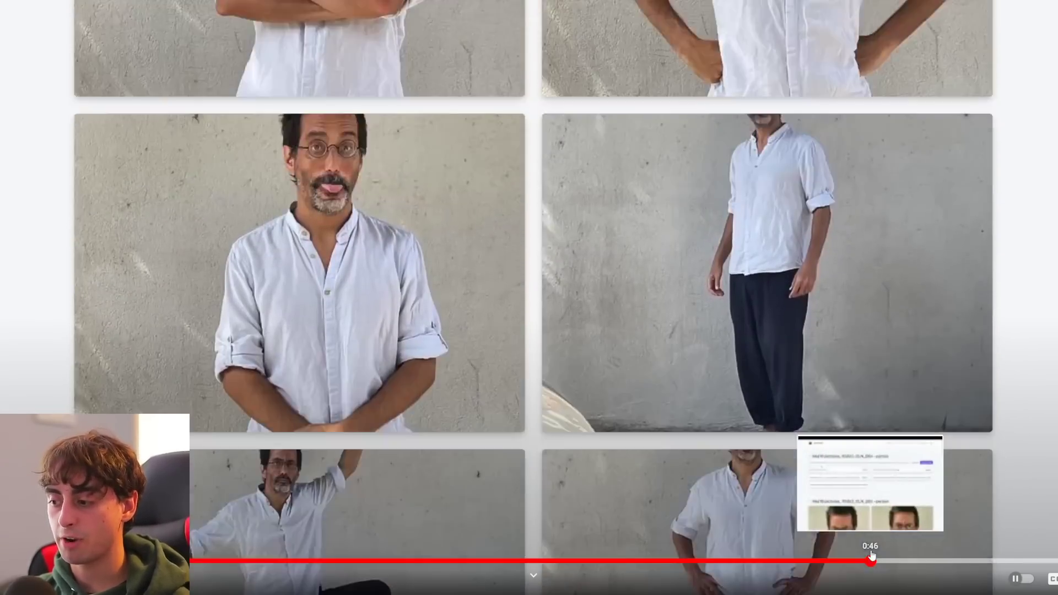
pyautogui.click(874, 560)
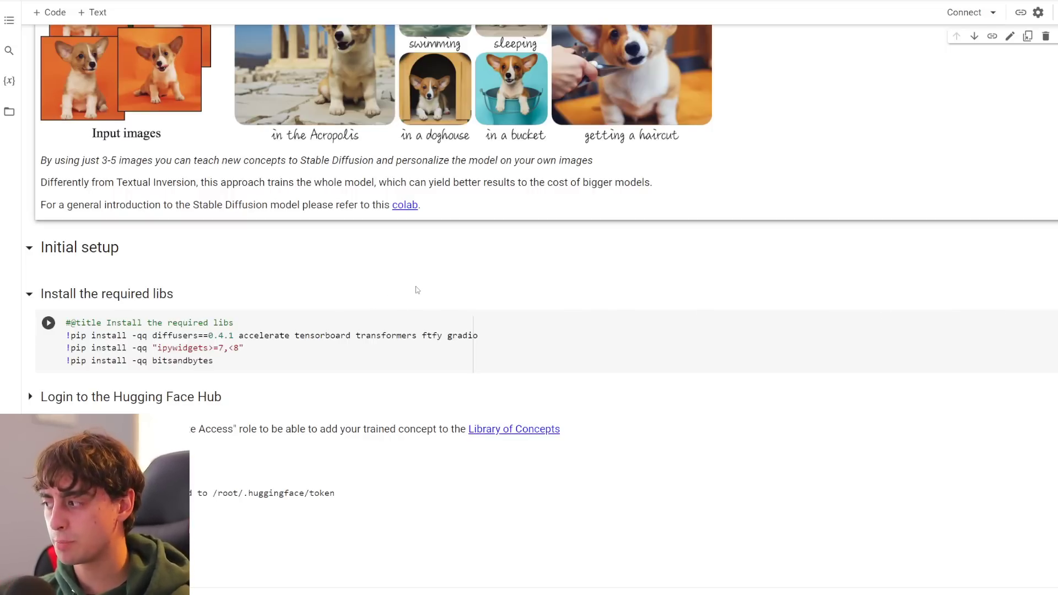
# Examine the Dreambooth fine-tuning notebook's introduction and briefly collapse and re-expand its Initial setup section
pyautogui.scroll(3, 572, 293)
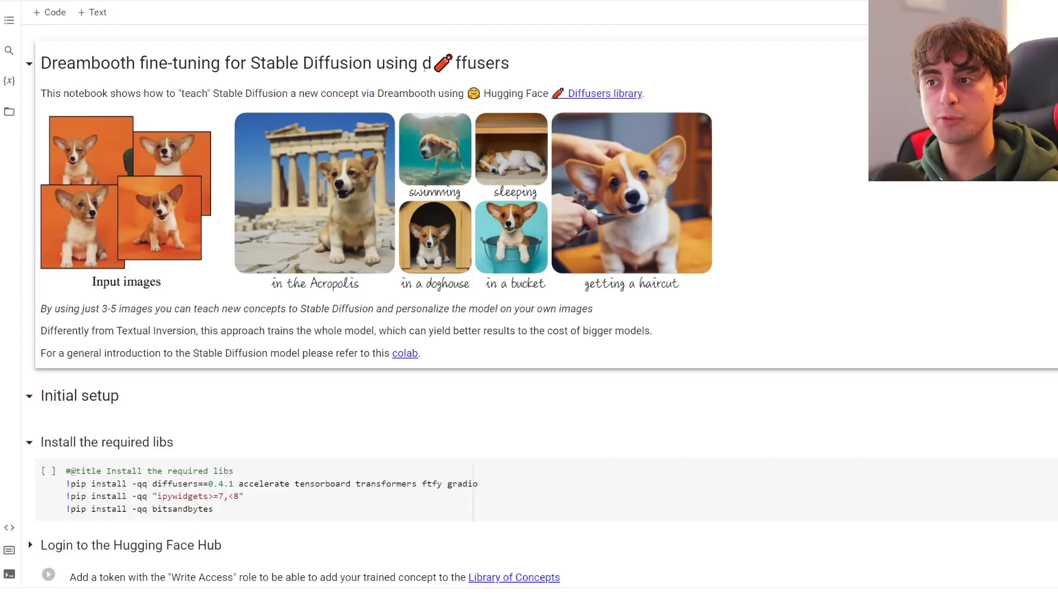
pyautogui.scroll(-2, 136, 317)
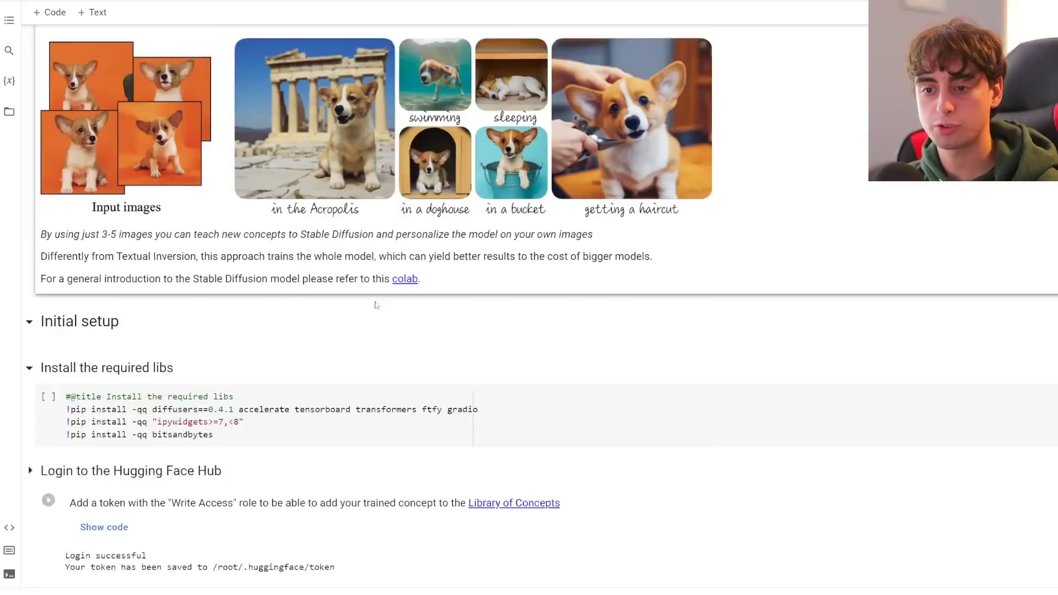
pyautogui.click(29, 264)
pyautogui.click(29, 264)
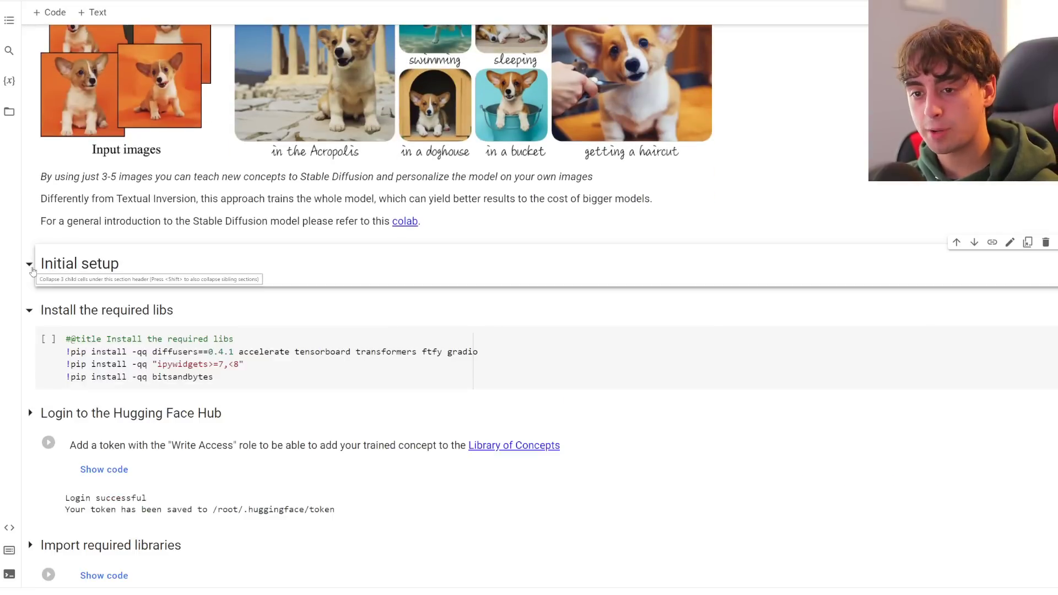
# Collapse the code of the "Install the required libs" cell and select the Initial setup section
pyautogui.click(30, 312)
pyautogui.click(30, 312)
pyautogui.click(30, 312)
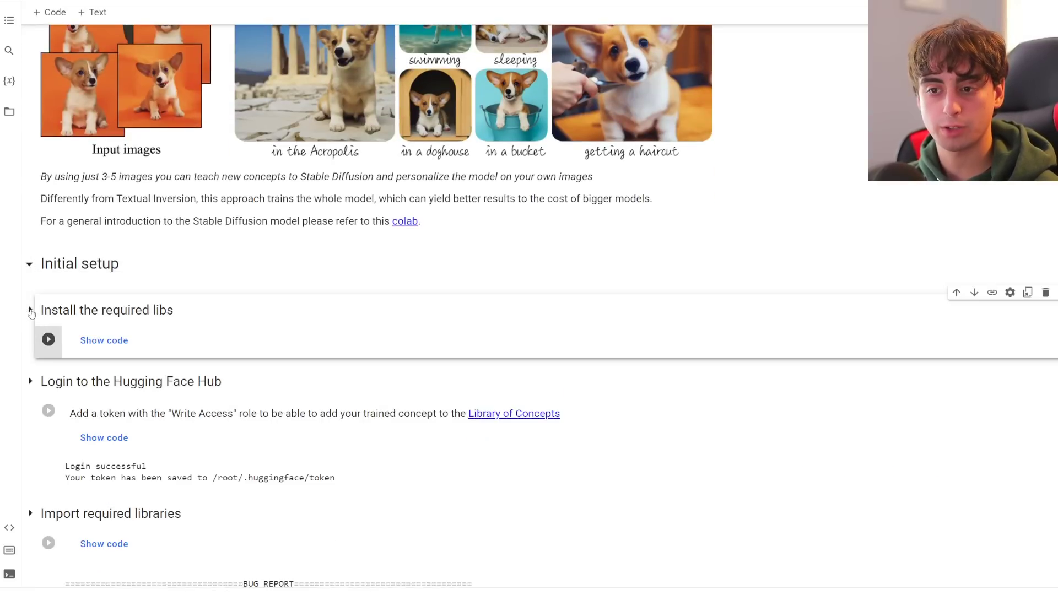
pyautogui.click(29, 264)
# Look over the following notebook sections and return to the introduction
pyautogui.scroll(-8, 29, 264)
pyautogui.scroll(6, 144, 325)
pyautogui.scroll(5, 144, 325)
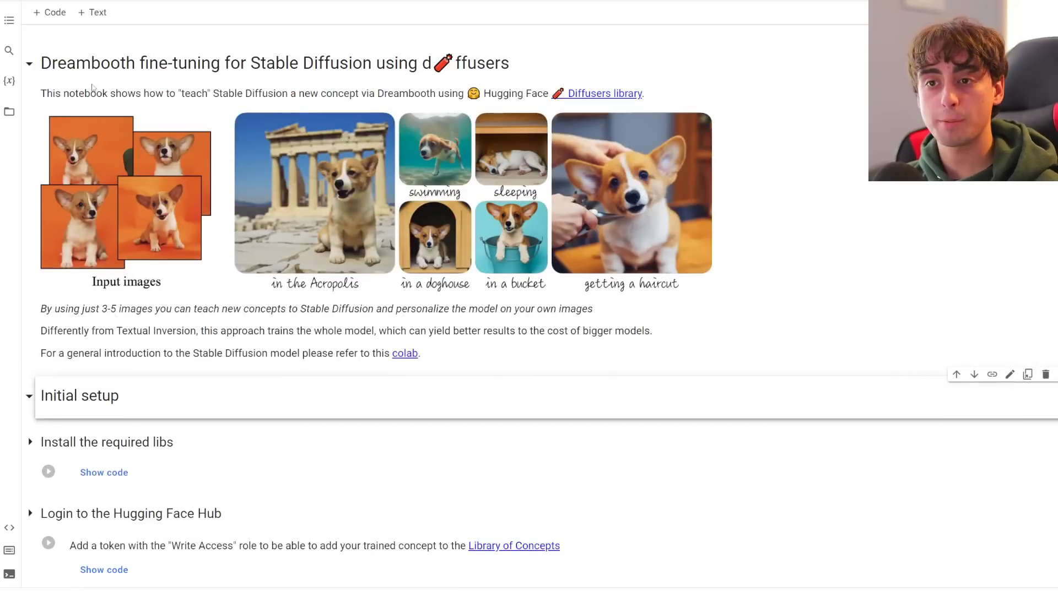
# Select the notebook's introduction and collapse the Initial setup section
pyautogui.click(30, 63)
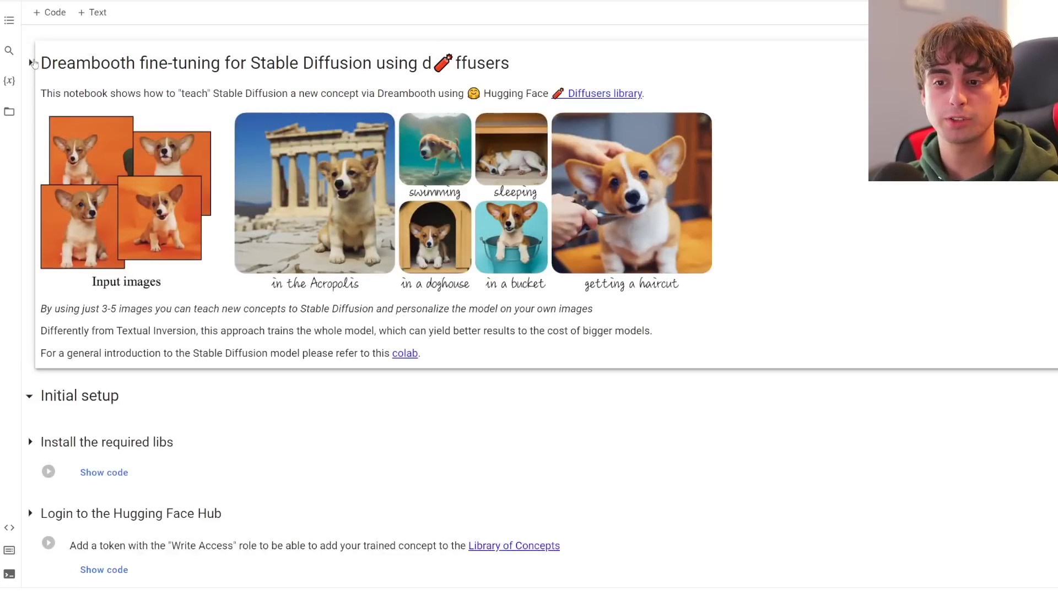
pyautogui.click(30, 63)
pyautogui.scroll(-3, 28, 260)
pyautogui.click(30, 218)
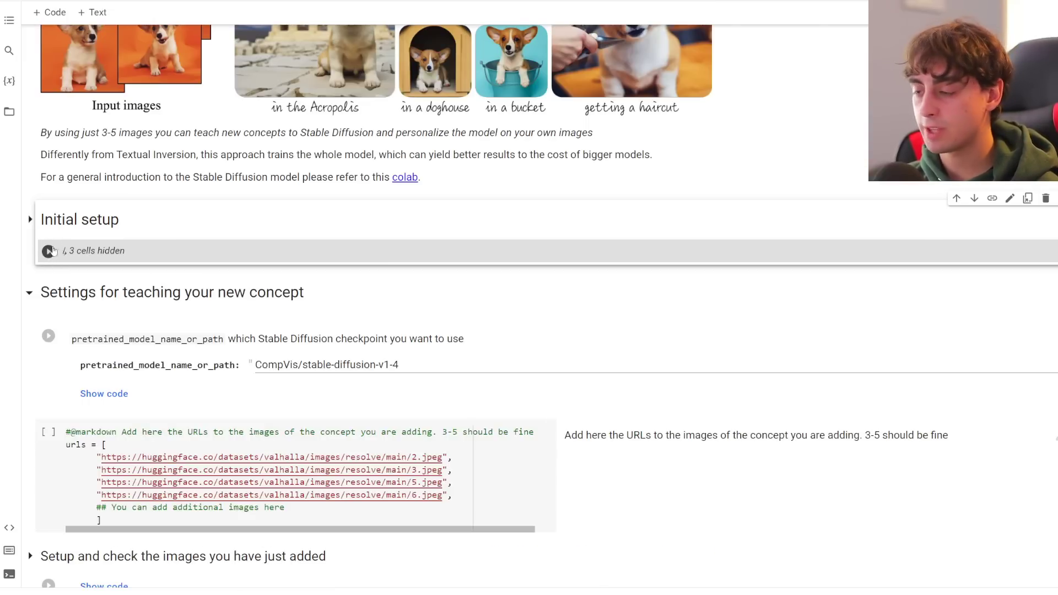
# Examine the "Settings for teaching your new concept" section, covering the pretrained checkpoint, the concept image URLs and the added-images preview
pyautogui.scroll(-1, 93, 291)
pyautogui.scroll(-2, 93, 290)
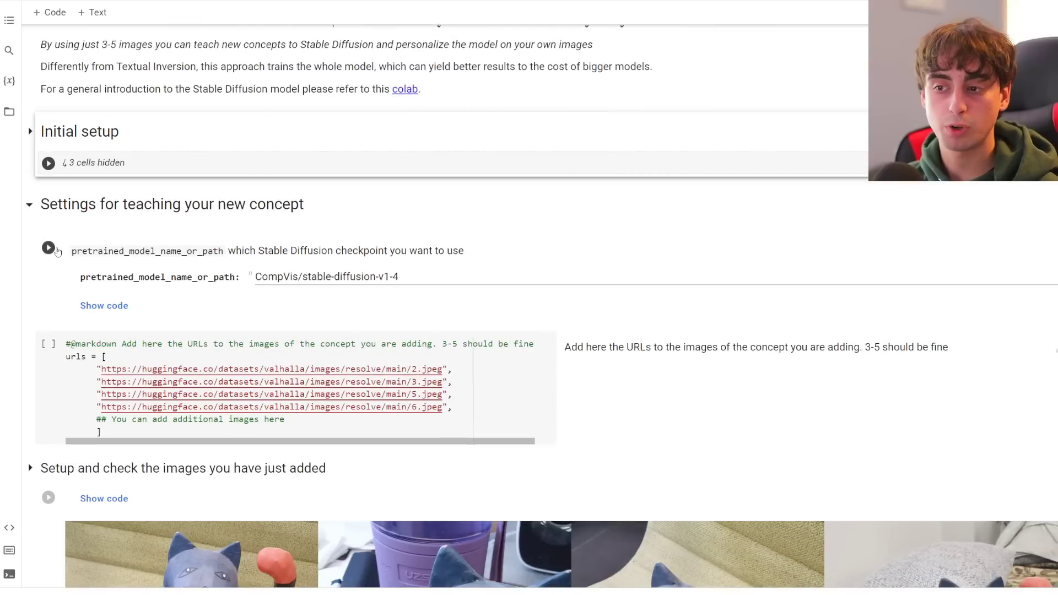
pyautogui.scroll(-4, 130, 303)
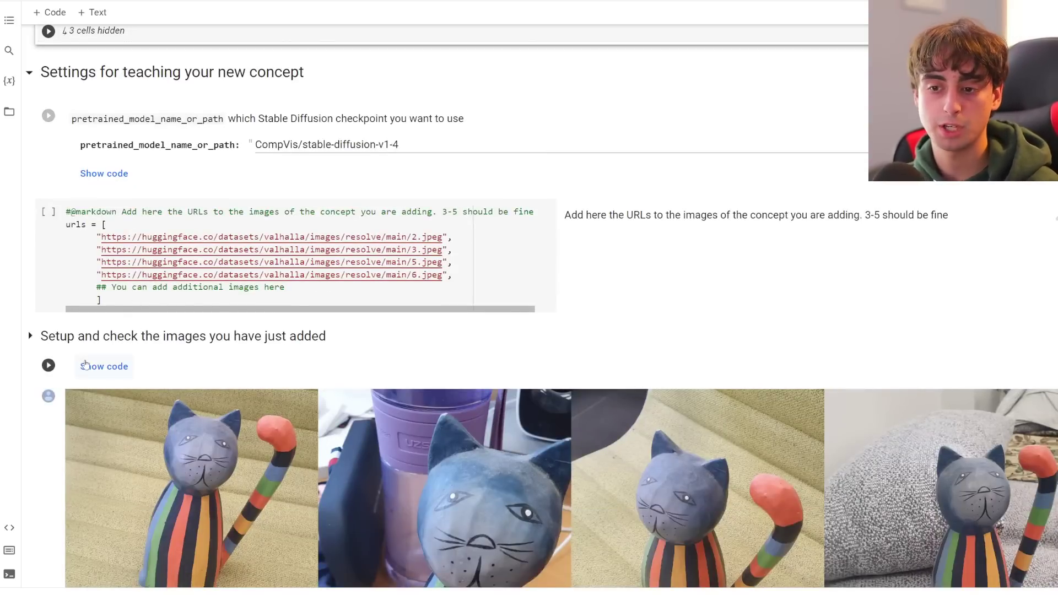
pyautogui.scroll(-4, 160, 291)
pyautogui.scroll(3, 157, 163)
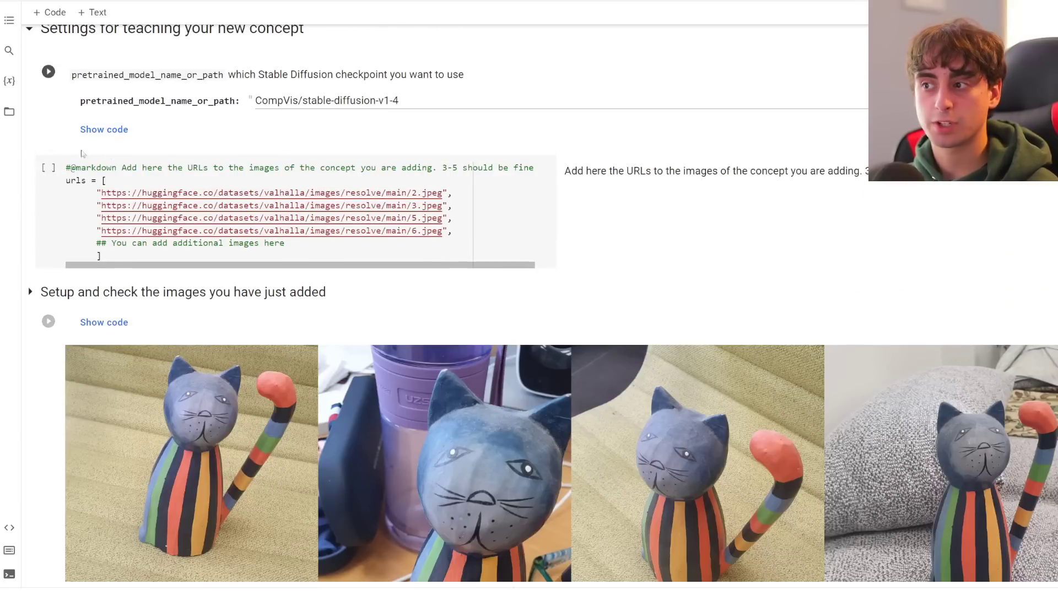
pyautogui.moveTo(577, 172); pyautogui.dragTo(845, 172)
pyautogui.click(809, 173)
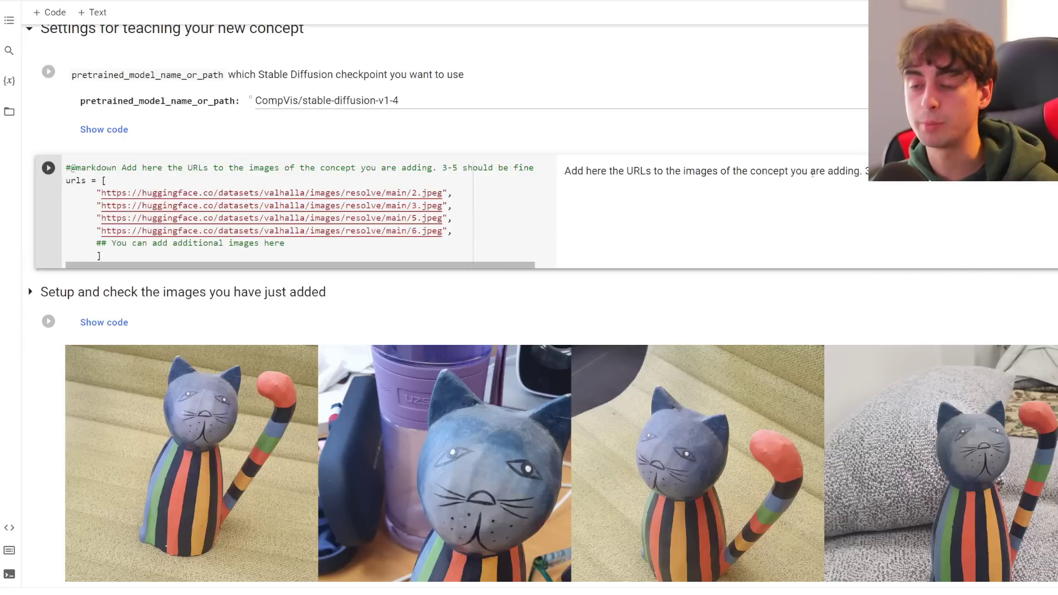
# Examine the newly created concept's prompt settings and the training duration given under "Teach the model the new concept"
pyautogui.scroll(-7, 30, 221)
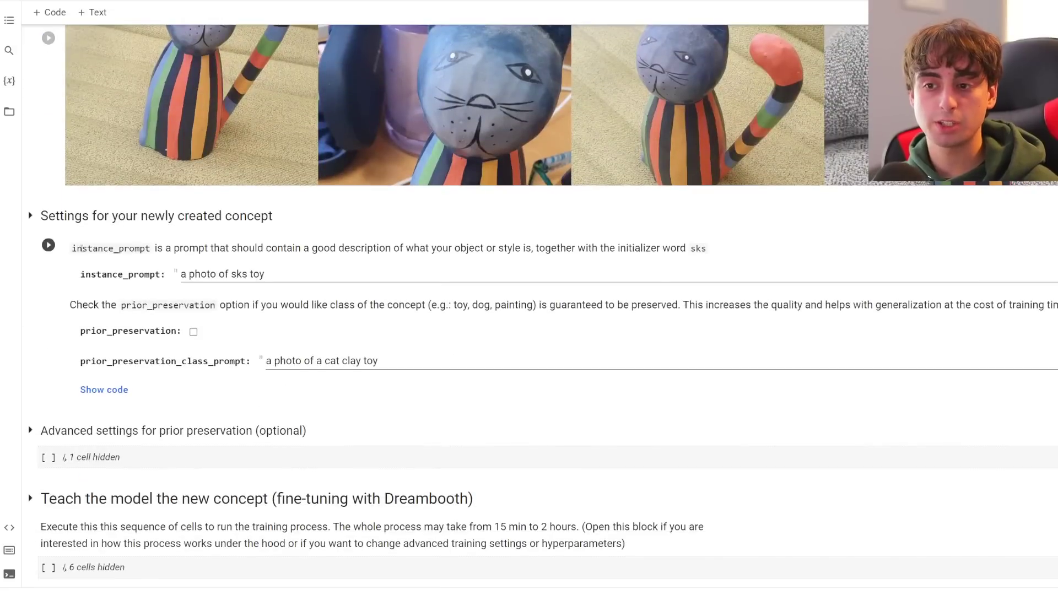
pyautogui.moveTo(113, 216); pyautogui.dragTo(271, 212)
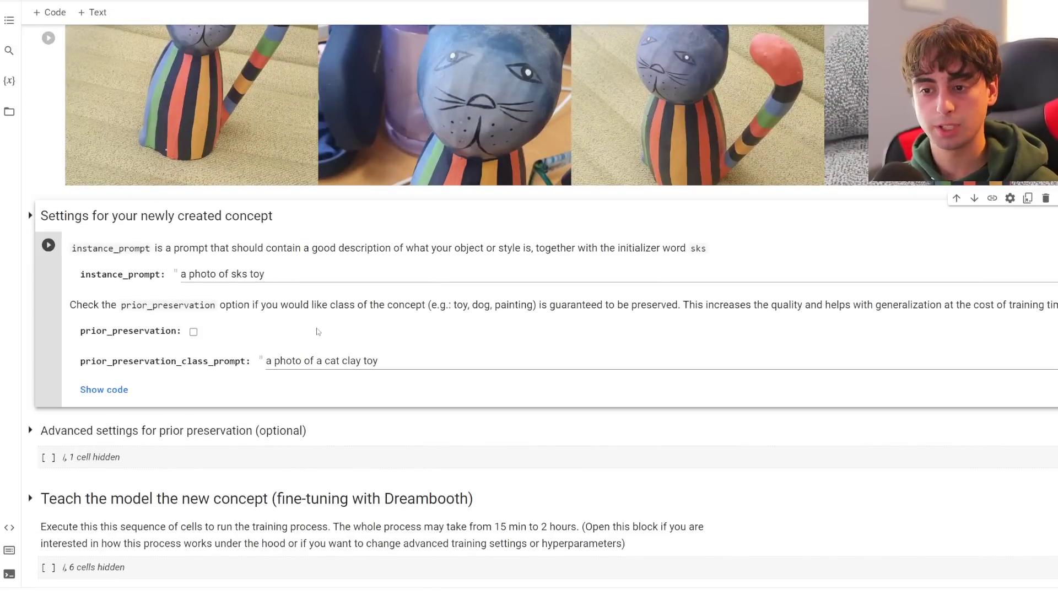
pyautogui.scroll(-4, 229, 294)
pyautogui.moveTo(292, 280); pyautogui.dragTo(411, 280)
pyautogui.moveTo(482, 307); pyautogui.dragTo(645, 306)
pyautogui.click(557, 309)
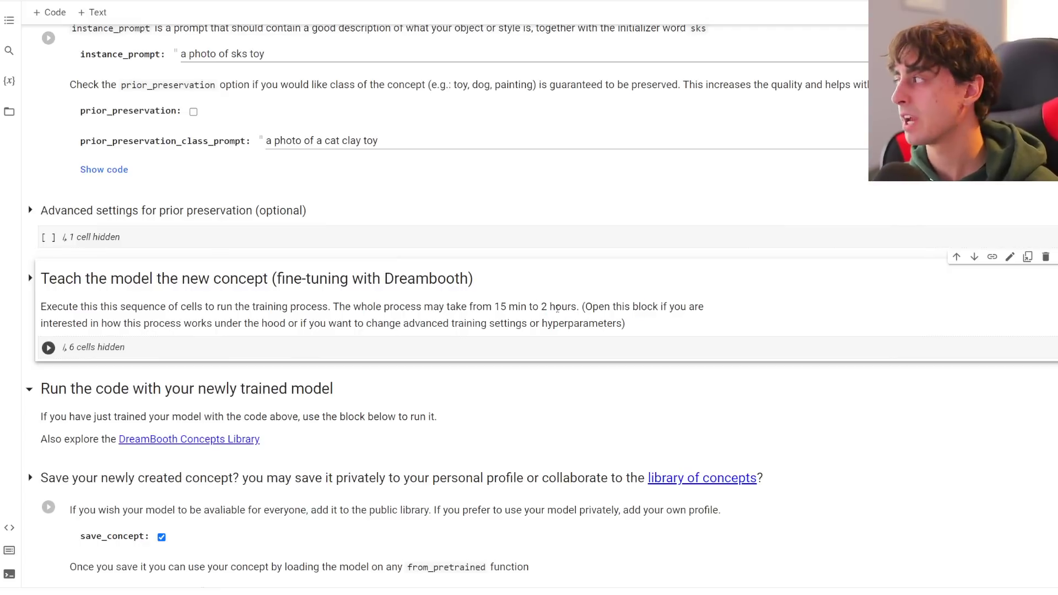
# Examine the sections on saving the concept, setting up the pipeline and running the trained model through the Gradio demo or Colab
pyautogui.scroll(-4, 410, 313)
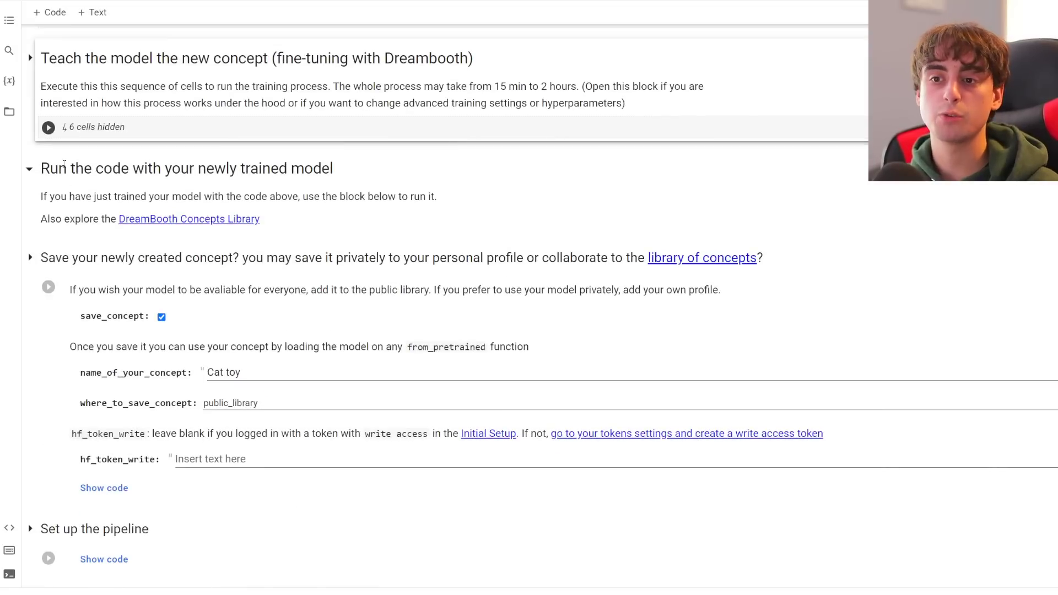
pyautogui.scroll(-8, 186, 196)
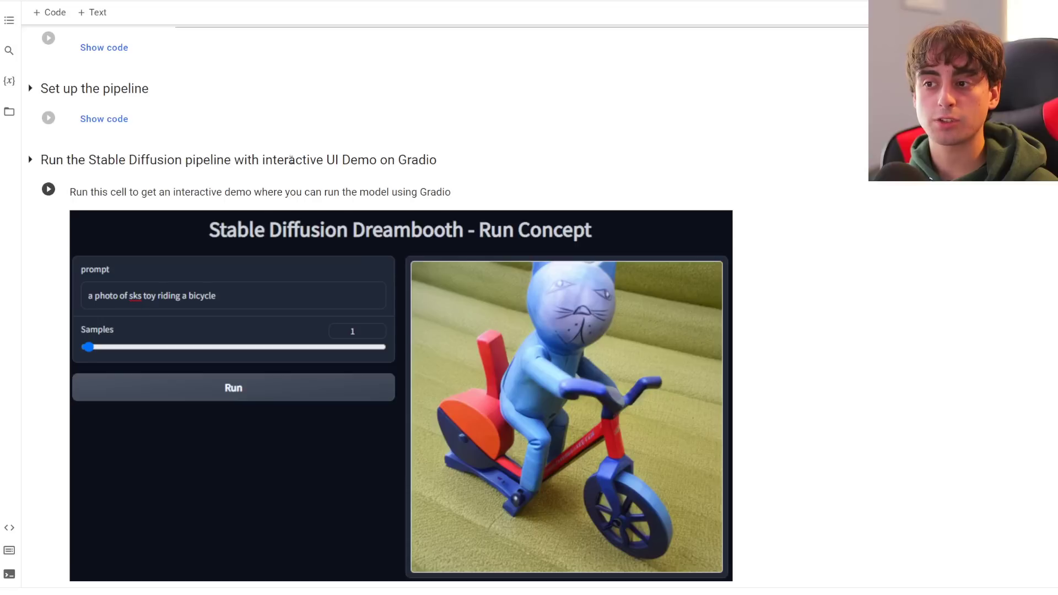
pyautogui.scroll(-1, 291, 159)
pyautogui.moveTo(456, 147); pyautogui.dragTo(317, 114)
pyautogui.scroll(-3, 239, 256)
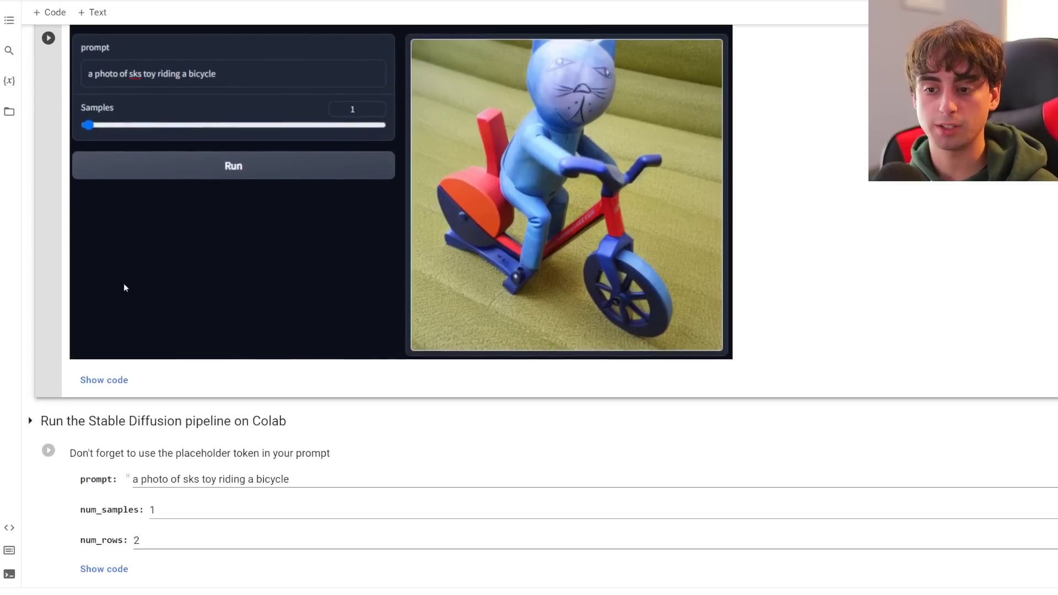
pyautogui.scroll(15, 123, 284)
pyautogui.scroll(-13, 226, 204)
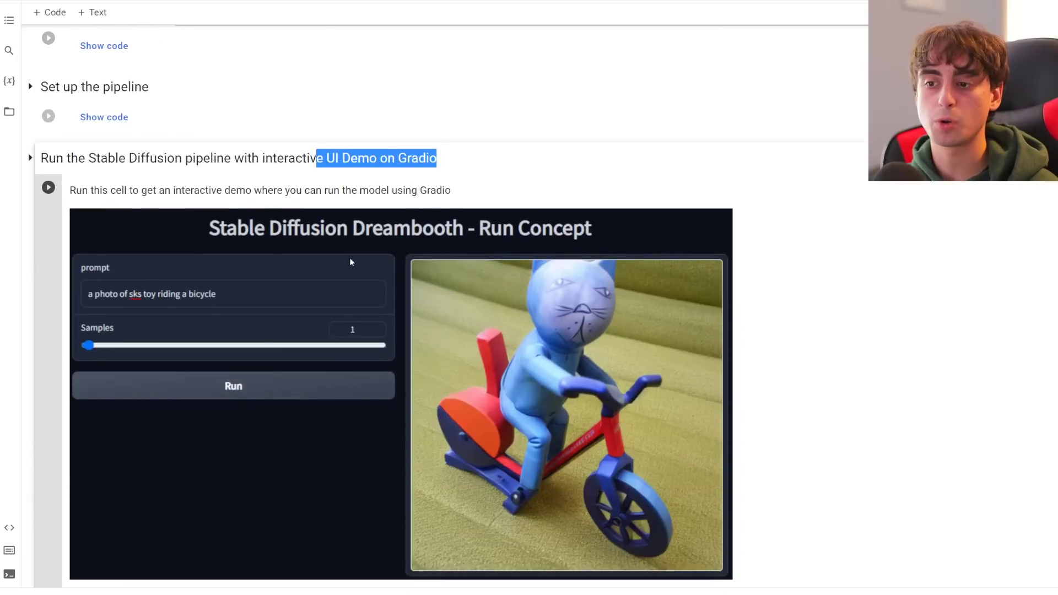
pyautogui.scroll(2, 236, 173)
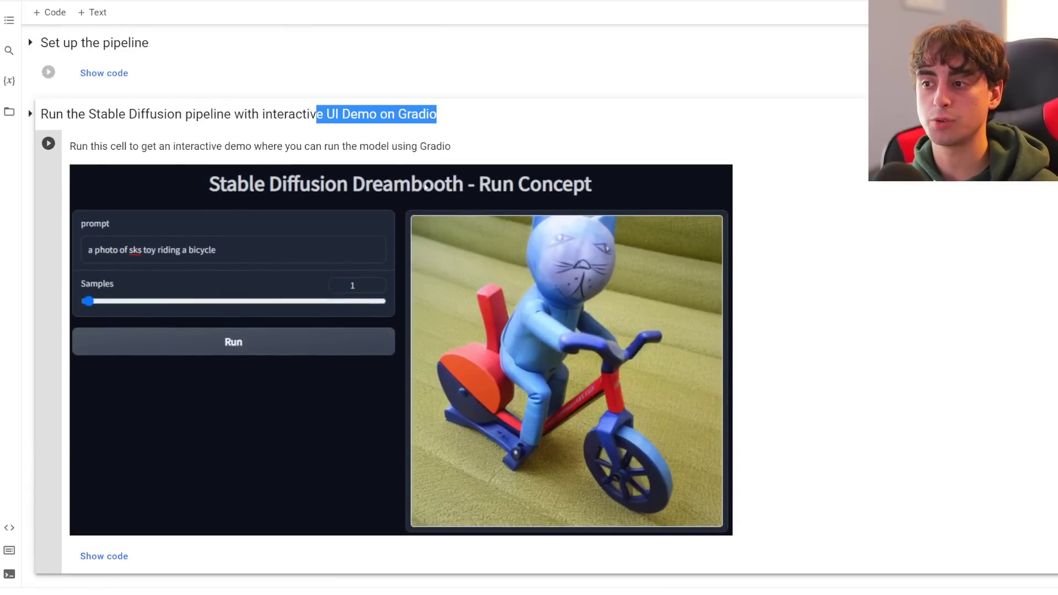
pyautogui.moveTo(488, 153); pyautogui.dragTo(288, 162)
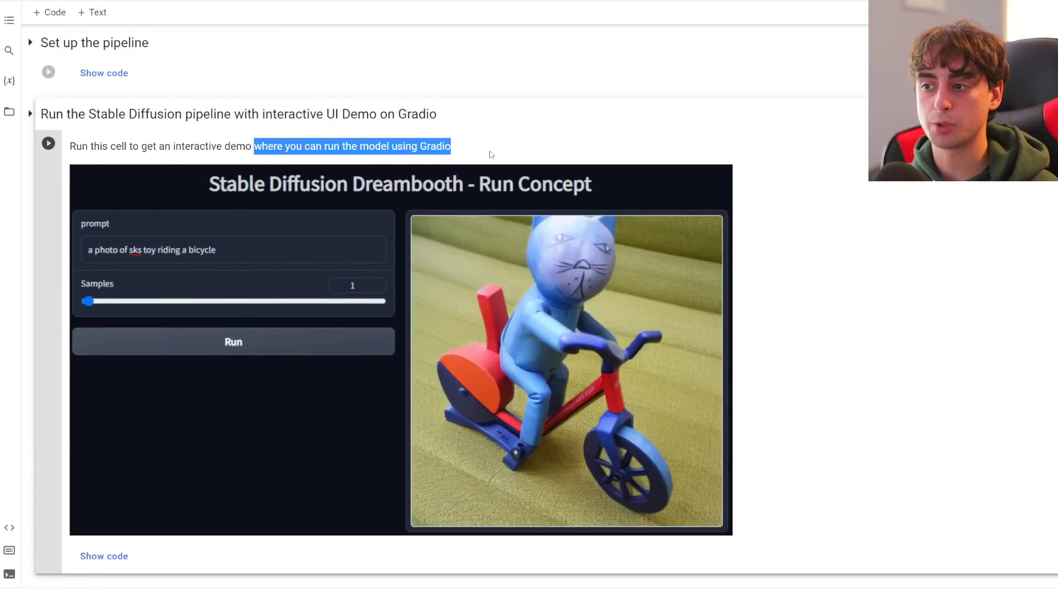
pyautogui.click(312, 258)
pyautogui.scroll(-15, 313, 258)
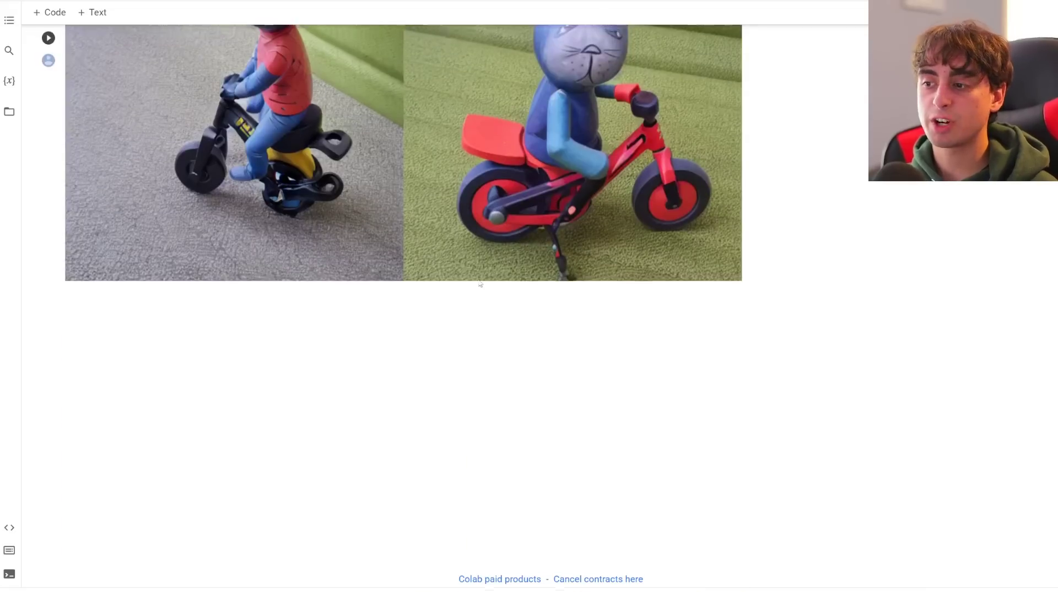
# Skim the entire Dreambooth notebook again from its introduction down to the end
pyautogui.scroll(20, 476, 286)
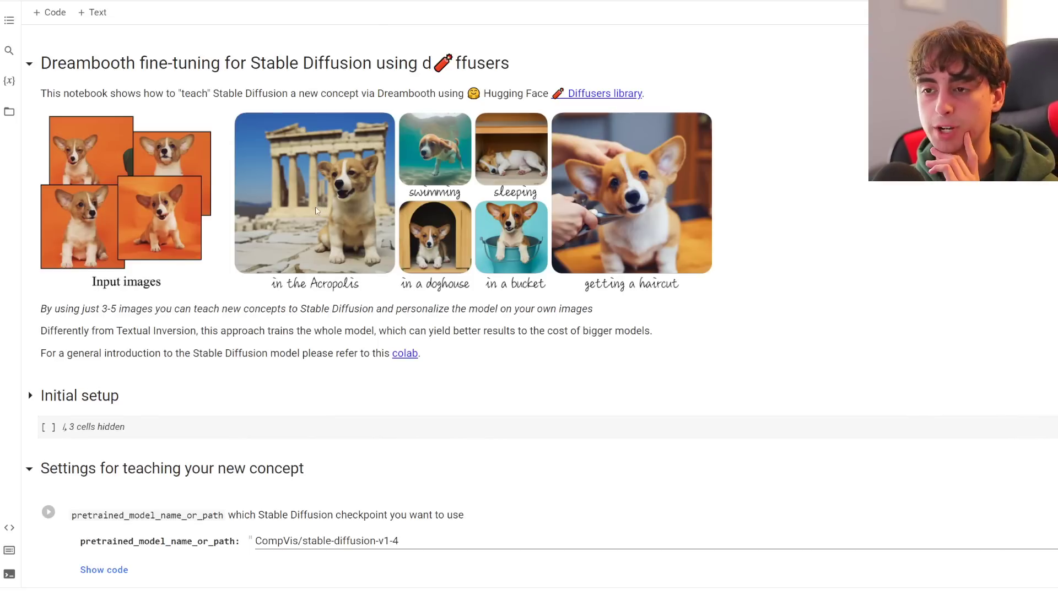
pyautogui.scroll(-20, 317, 211)
pyautogui.scroll(-5, 376, 176)
# Switch to the alternative Dreambooth notebook with the GPU and VRAM check and read its Login to HuggingFace instructions
pyautogui.scroll(20, 107, 339)
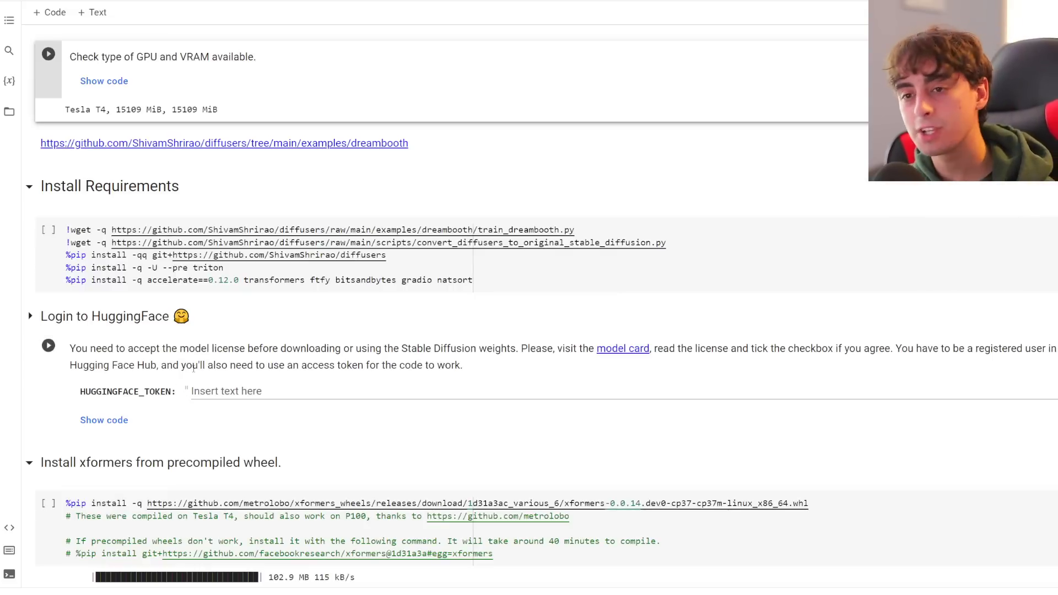
pyautogui.moveTo(88, 349); pyautogui.dragTo(463, 365)
pyautogui.click(499, 353)
pyautogui.scroll(-2, 499, 353)
pyautogui.scroll(2, 491, 355)
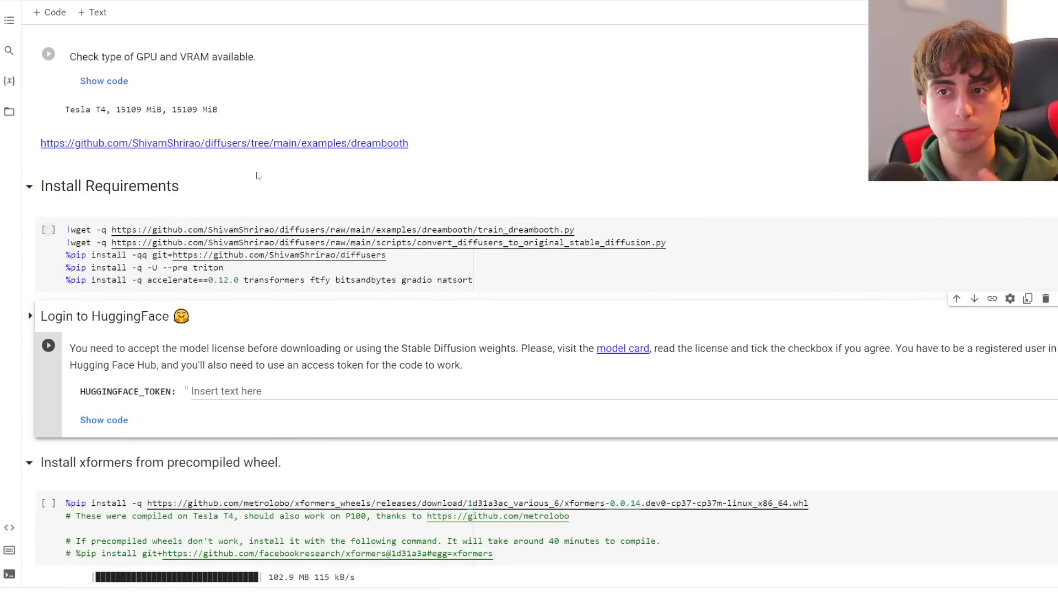
# Look over the second notebook's requirements, xformers install, run settings, concepts list, training cell and sample outputs
pyautogui.scroll(-1, 373, 151)
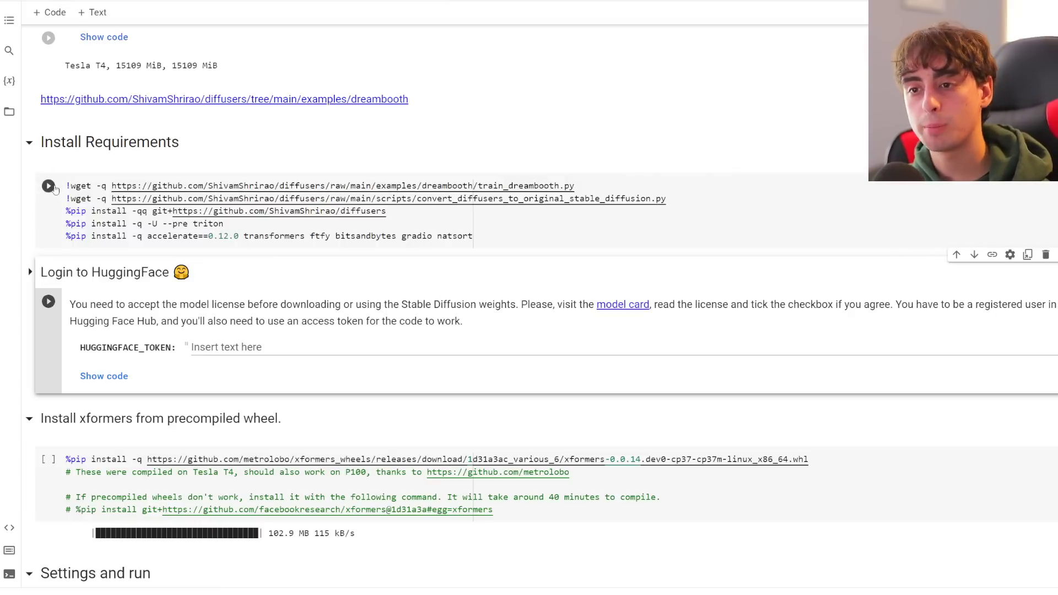
pyautogui.scroll(-5, 71, 225)
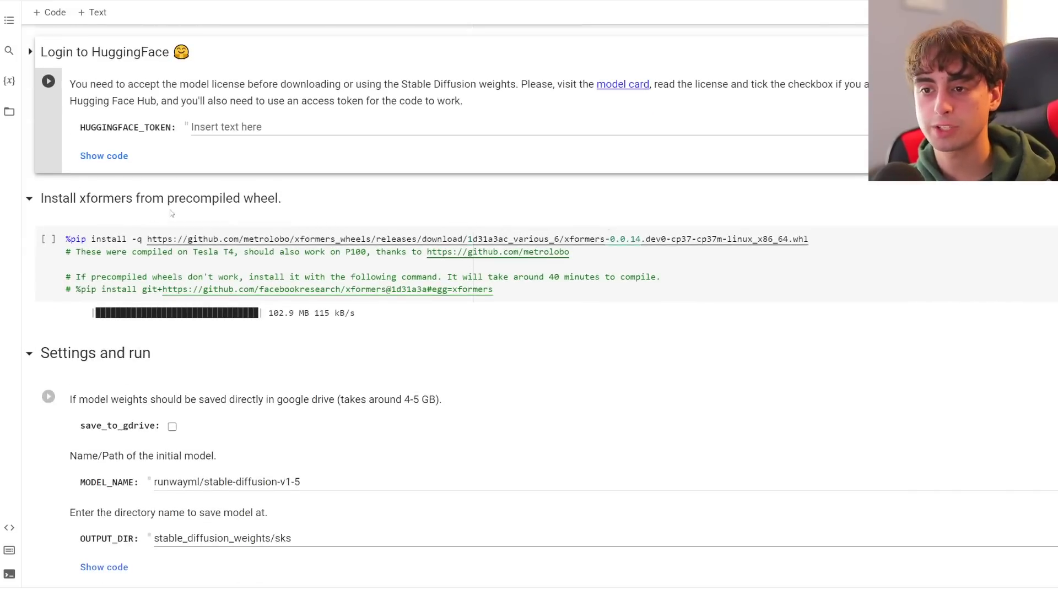
pyautogui.scroll(-20, 185, 241)
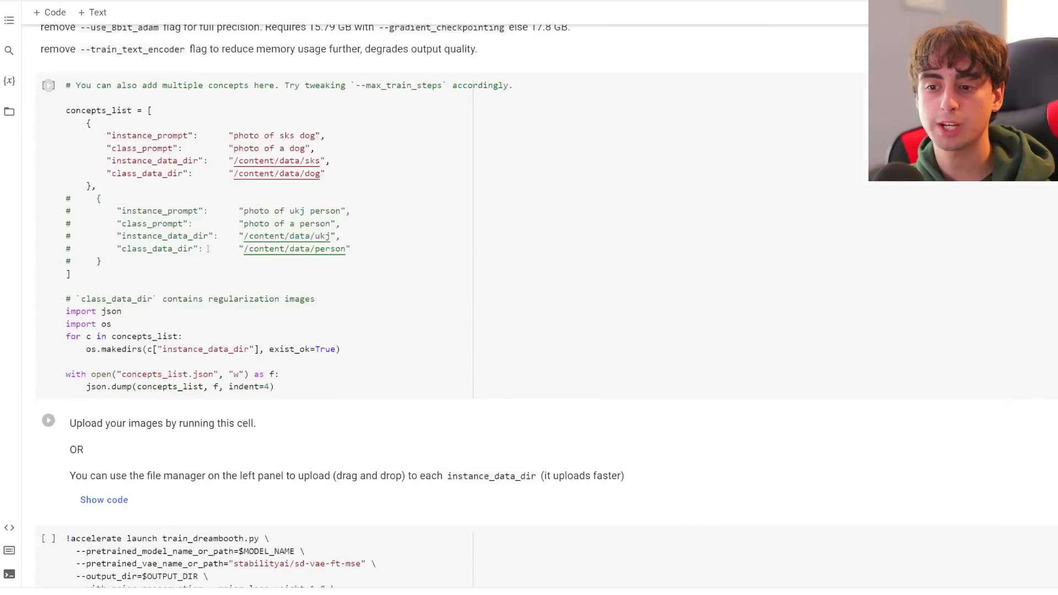
pyautogui.scroll(-20, 465, 379)
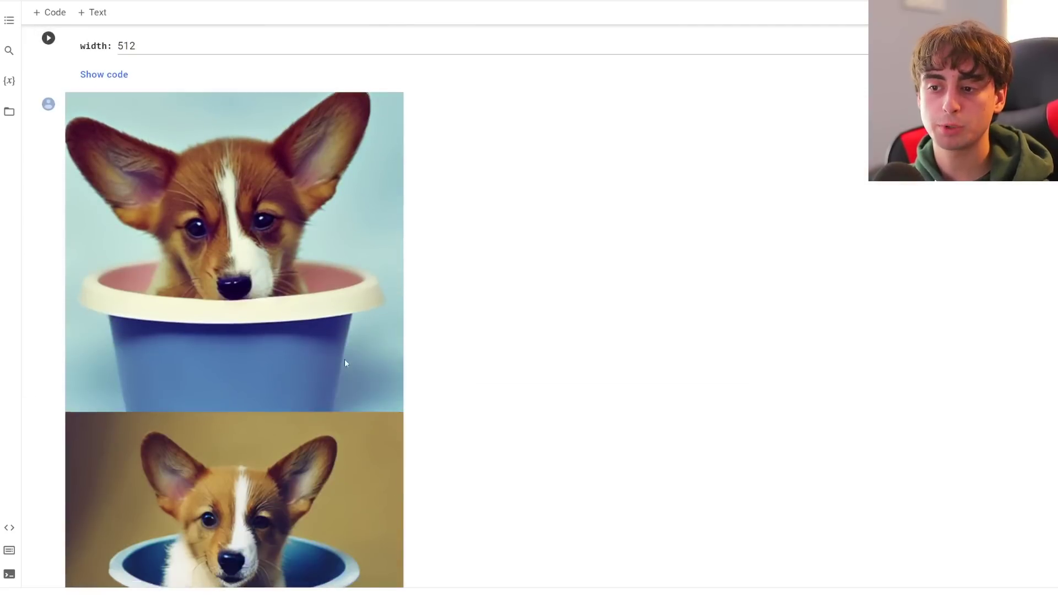
pyautogui.scroll(-2, 432, 361)
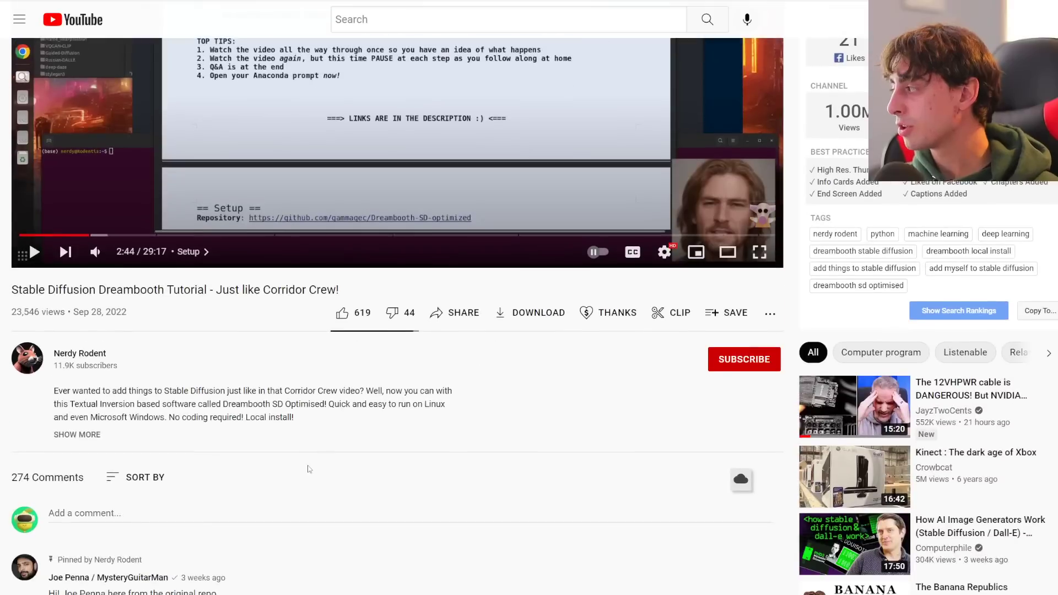
# Switch to the YouTube video "Stable Diffusion Dreambooth Tutorial - Just like Corridor Crew!" and expand its full description
pyautogui.scroll(-2, 278, 466)
pyautogui.scroll(1, 232, 450)
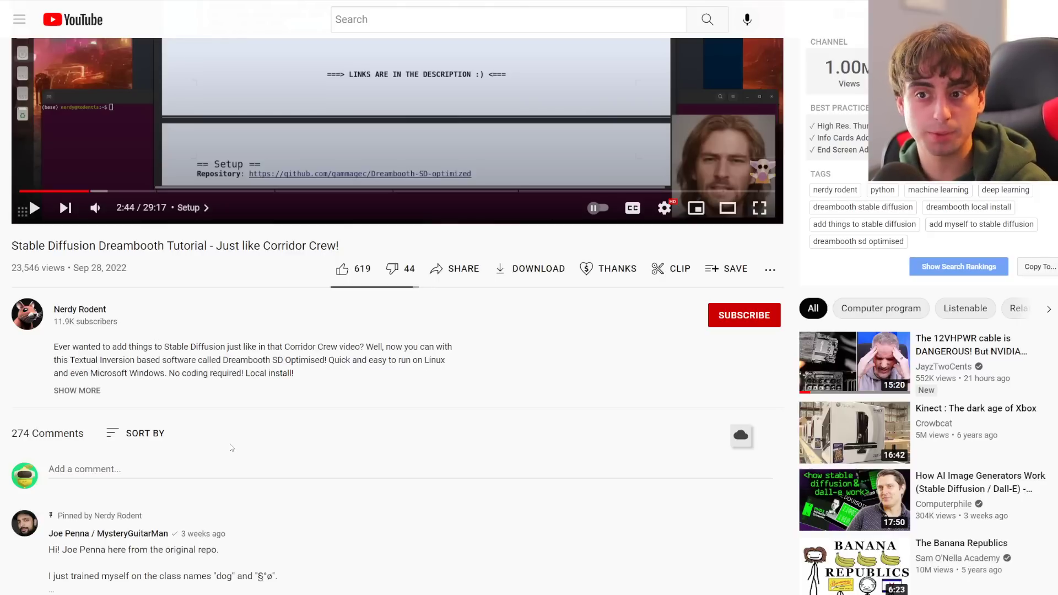
pyautogui.click(76, 391)
pyautogui.scroll(-5, 197, 323)
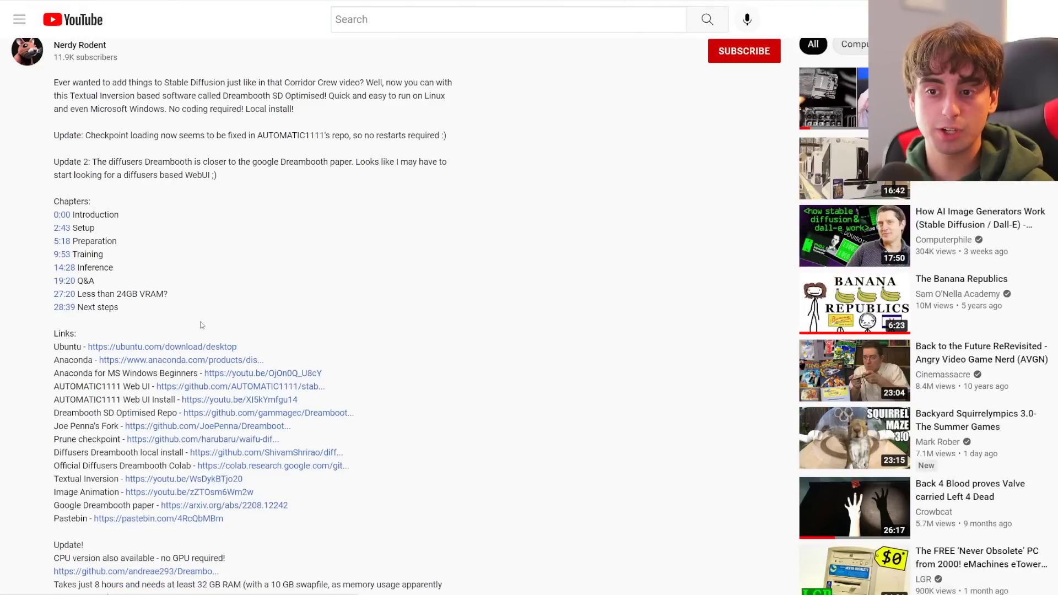
# Read the video description's opening about the local install, highlighting the line on it, and review the chapter list
pyautogui.scroll(10, 197, 323)
pyautogui.scroll(-5, 322, 403)
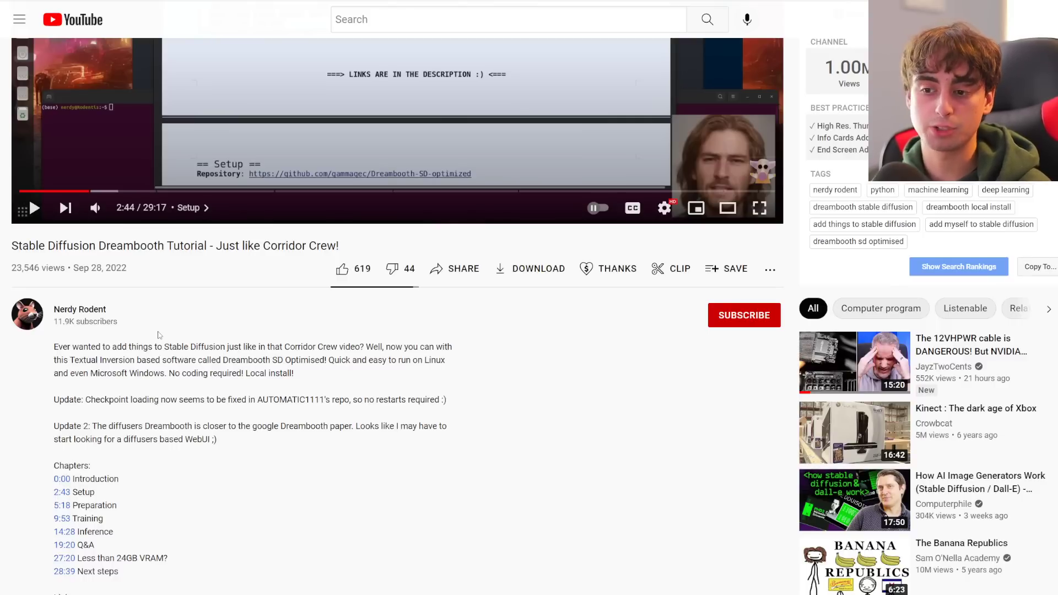
pyautogui.scroll(-3, 159, 334)
pyautogui.moveTo(169, 241); pyautogui.dragTo(257, 241)
pyautogui.click(257, 242)
pyautogui.scroll(-3, 210, 331)
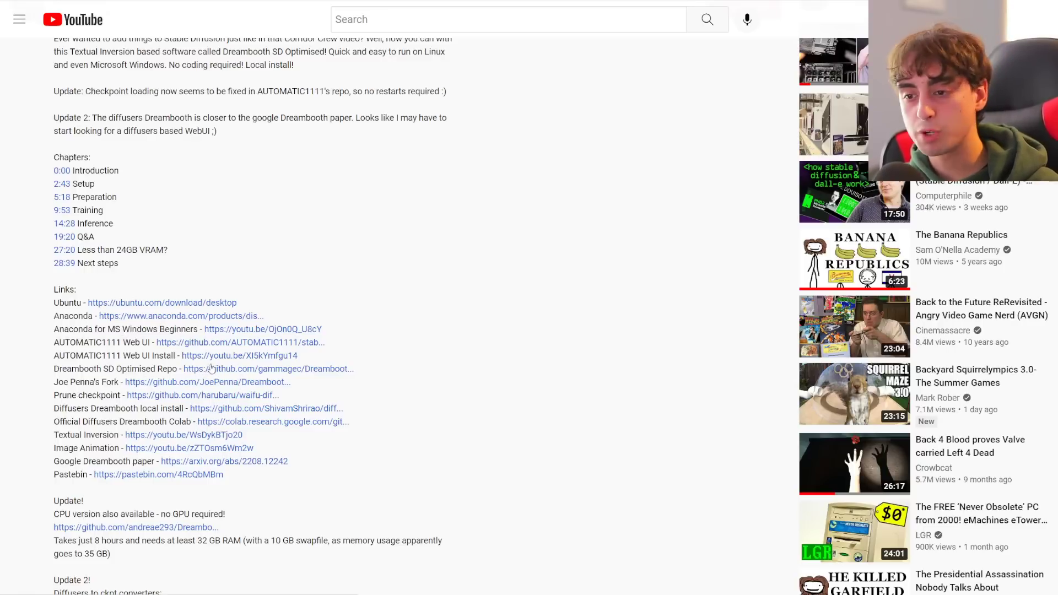
# Examine the description's resource links and its updates on the CPU version and Diffusers to ckpt converters
pyautogui.scroll(-4, 207, 369)
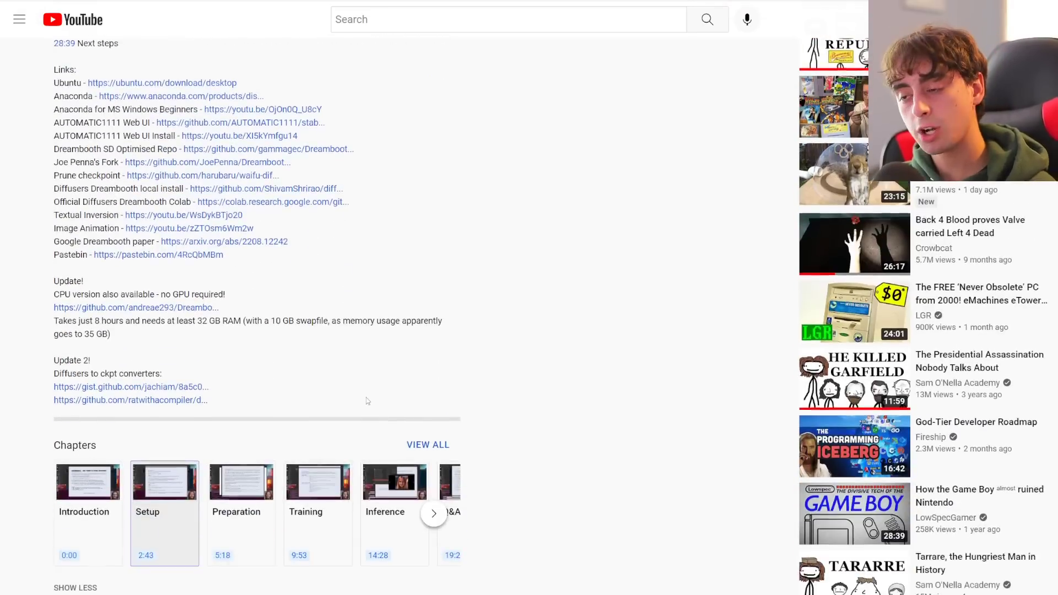
pyautogui.scroll(-3, 368, 401)
pyautogui.scroll(-2, 172, 366)
pyautogui.scroll(6, 179, 364)
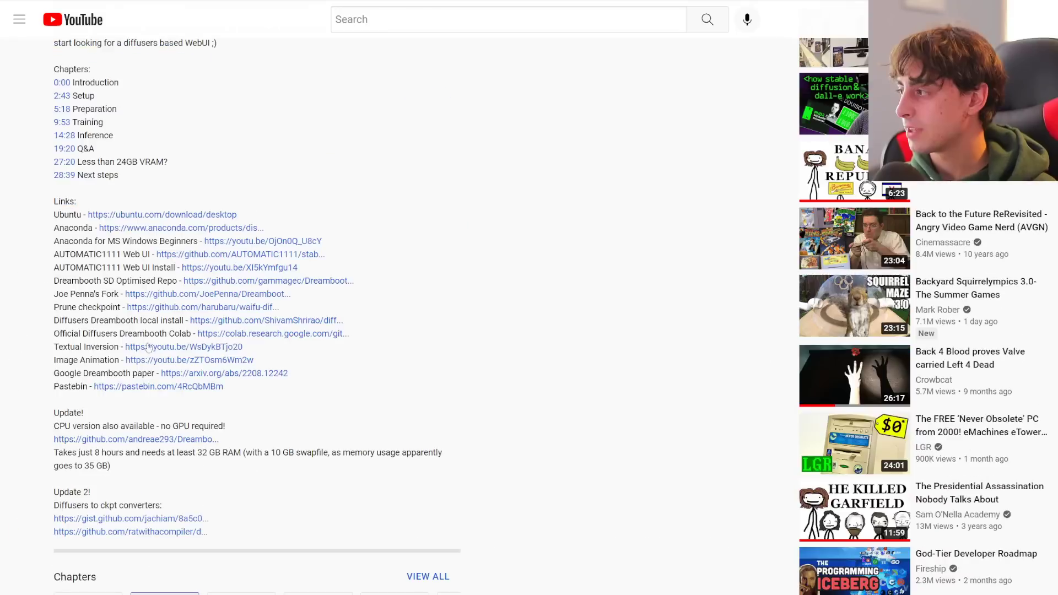
pyautogui.scroll(5, 179, 364)
pyautogui.scroll(-8, 182, 341)
pyautogui.scroll(-2, 212, 339)
pyautogui.scroll(12, 268, 326)
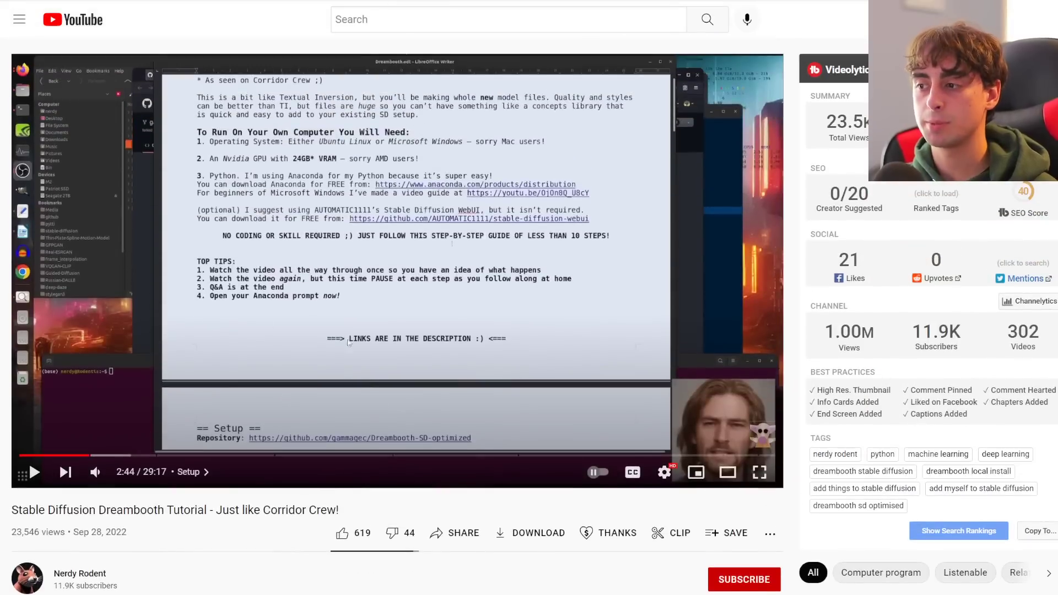
# Rewind the Dreambooth tutorial video to 0:00 and skim the page below the player
pyautogui.moveTo(140, 455); pyautogui.dragTo(19, 455)
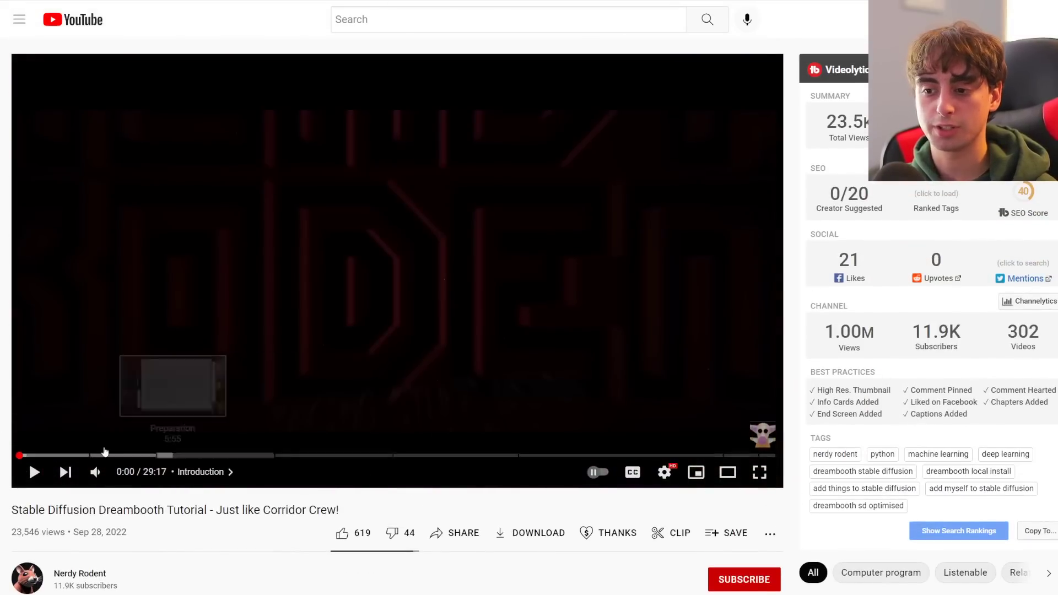
pyautogui.scroll(-15, 367, 451)
pyautogui.scroll(6, 386, 421)
pyautogui.scroll(10, 386, 421)
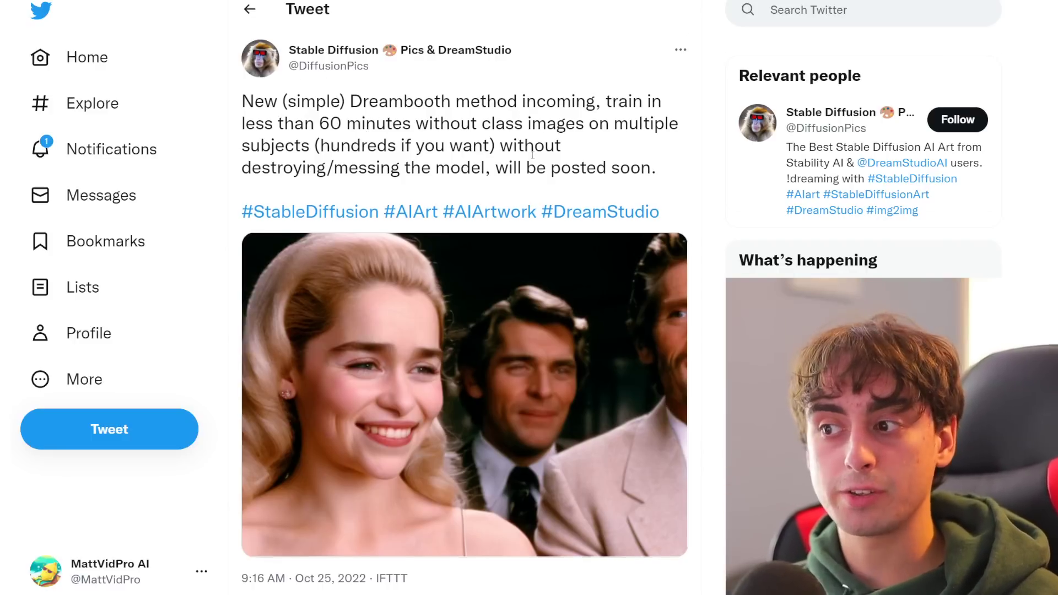
# Read the DiffusionPics tweet on the upcoming simple Dreambooth method and look through its replies on Twitter
pyautogui.scroll(-5, 596, 189)
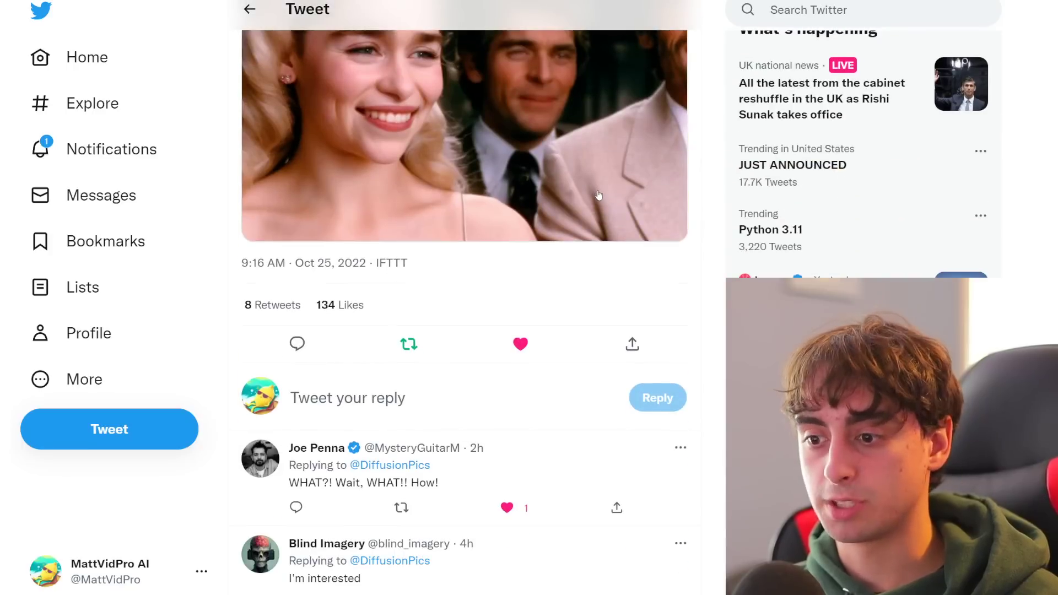
pyautogui.scroll(5, 599, 194)
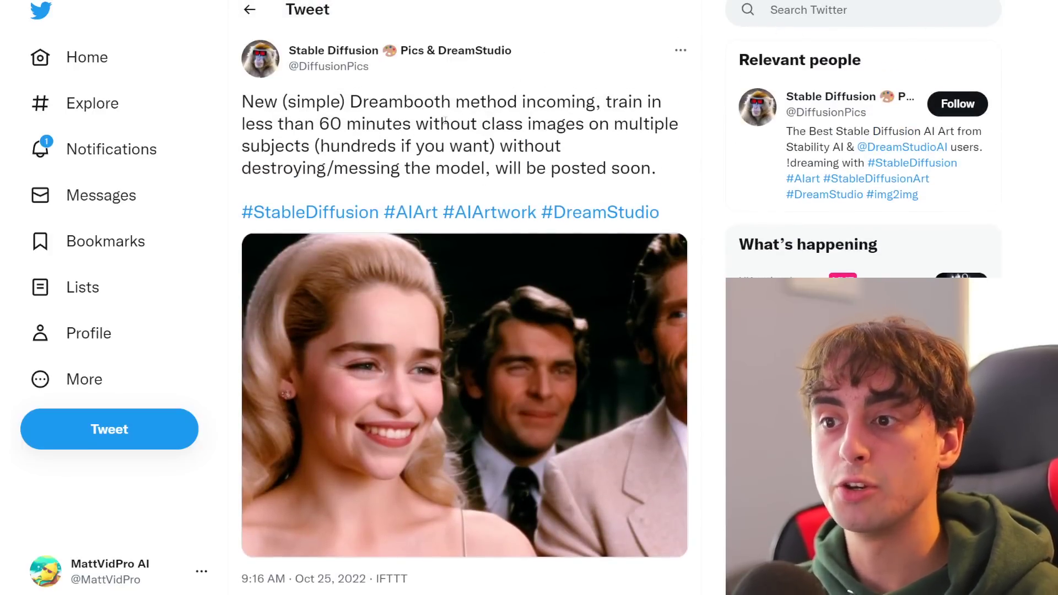
pyautogui.scroll(-5, 445, 120)
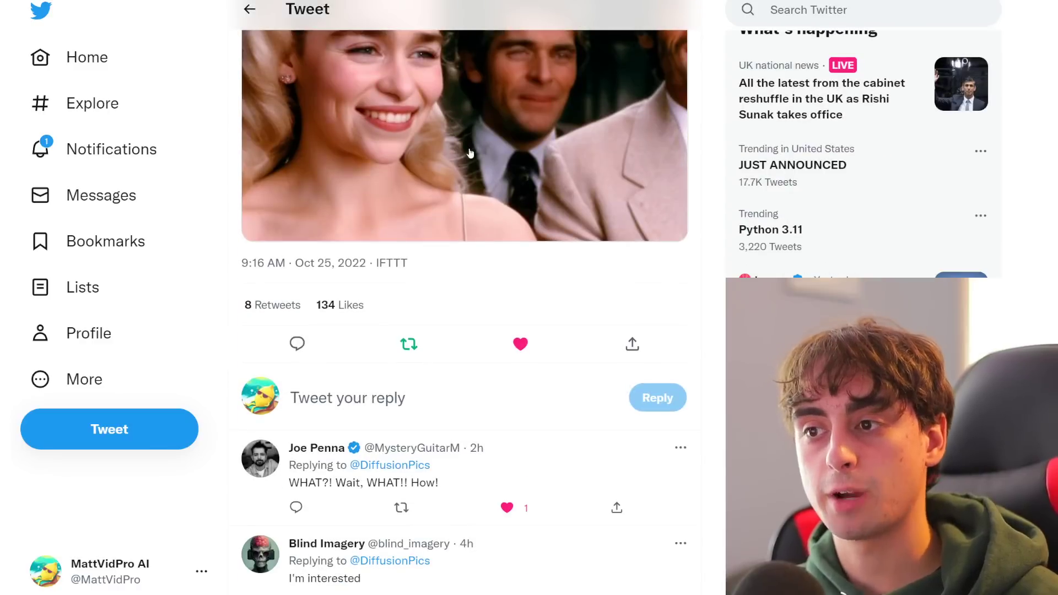
pyautogui.scroll(-3, 324, 266)
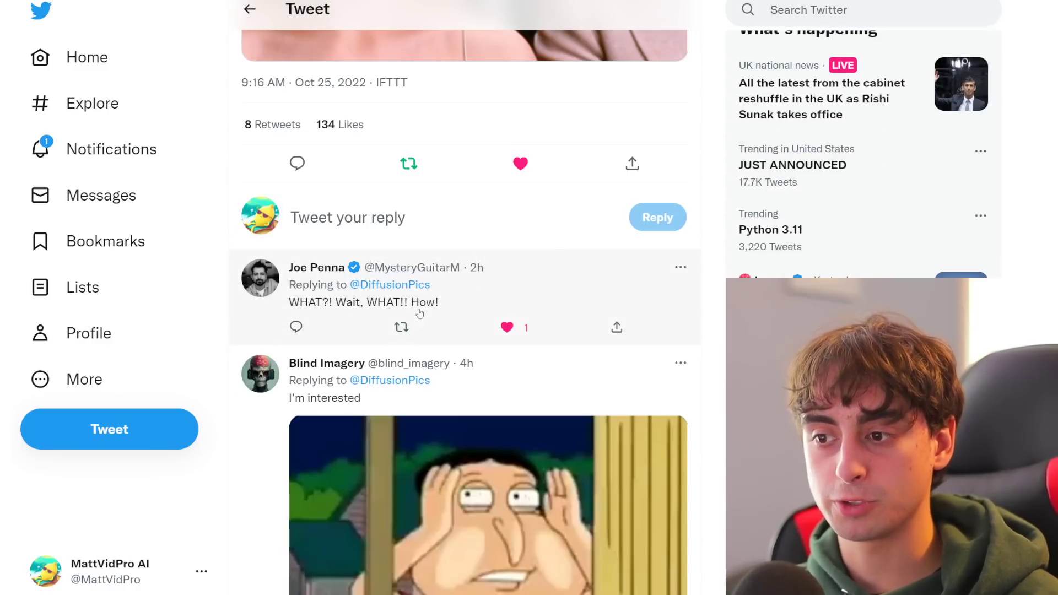
pyautogui.scroll(-12, 466, 311)
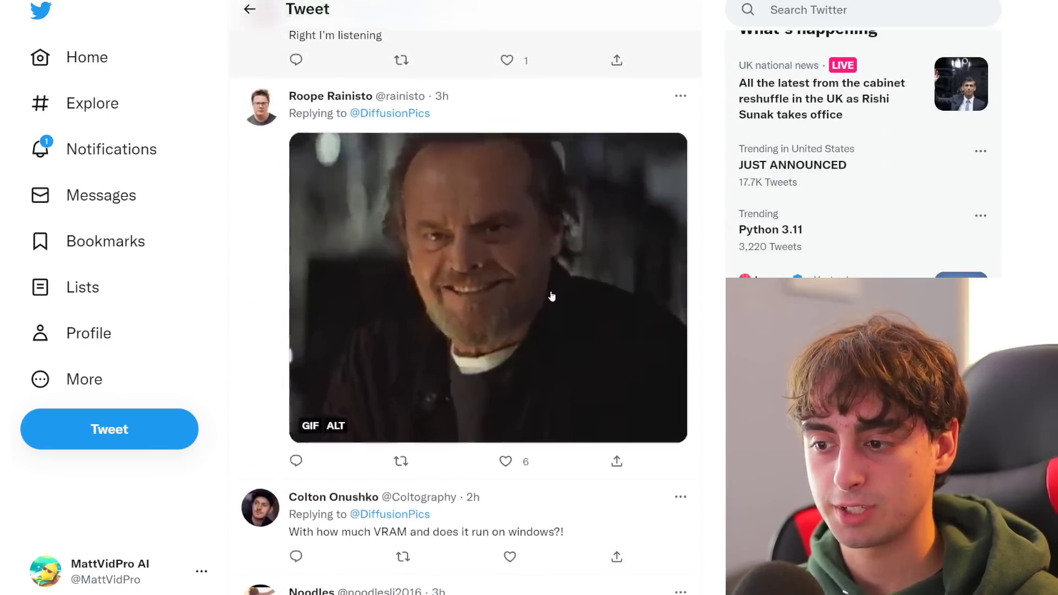
pyautogui.scroll(20, 552, 296)
pyautogui.scroll(1, 528, 224)
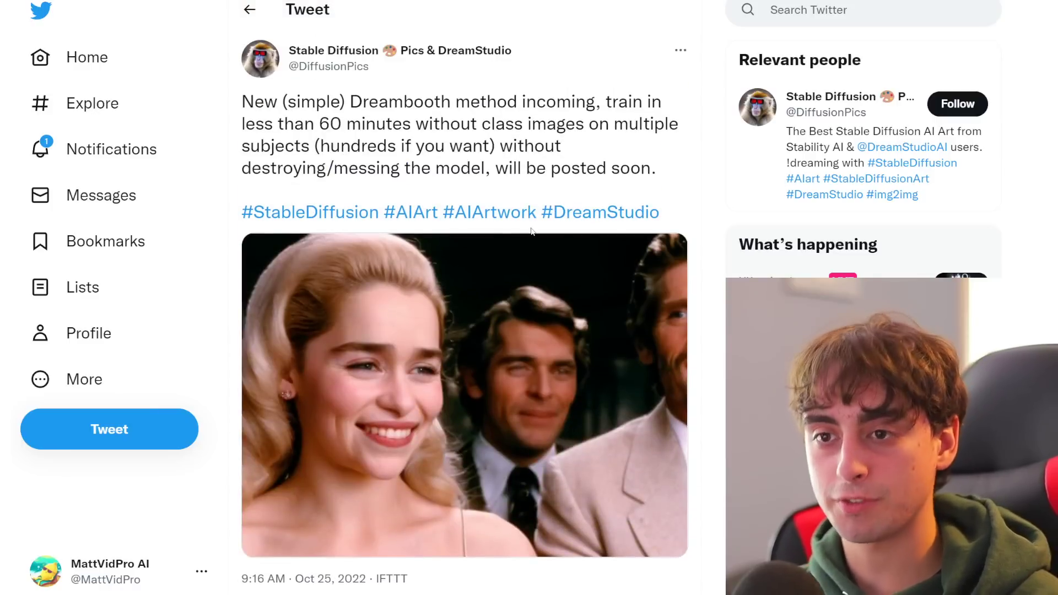